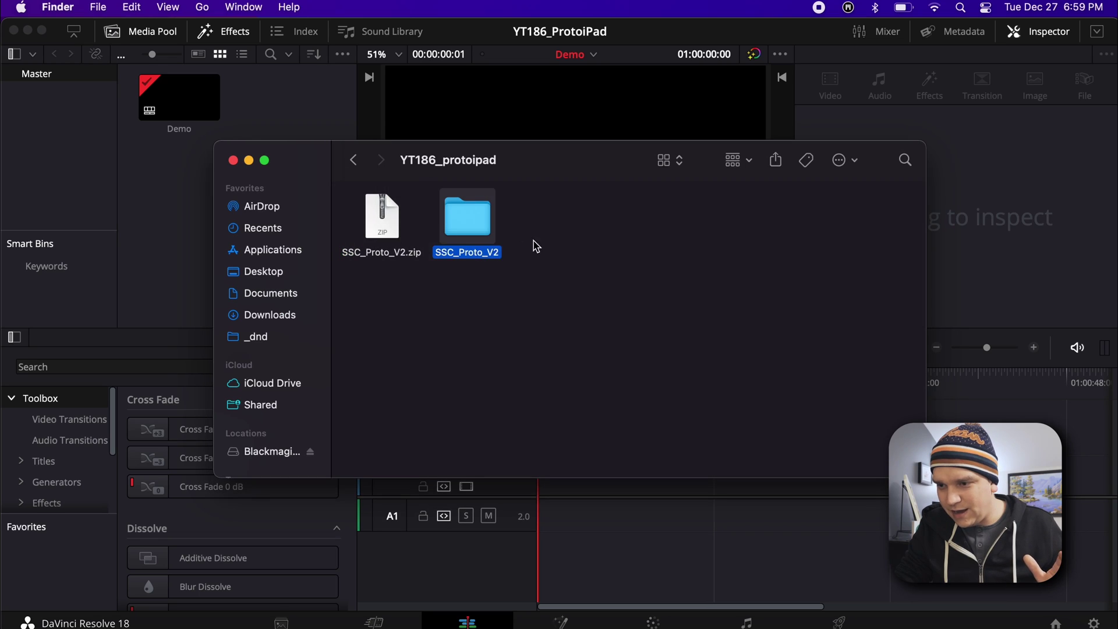
# Move the extracted SSC_Proto_V2 folder off the zip archive
pyautogui.moveTo(400, 243); pyautogui.dragTo(480, 239)
# Open SSC_Proto_V2, look inside V1, then open the V2 folder holding ProtoV2.lua
pyautogui.doubleClick(481, 240)
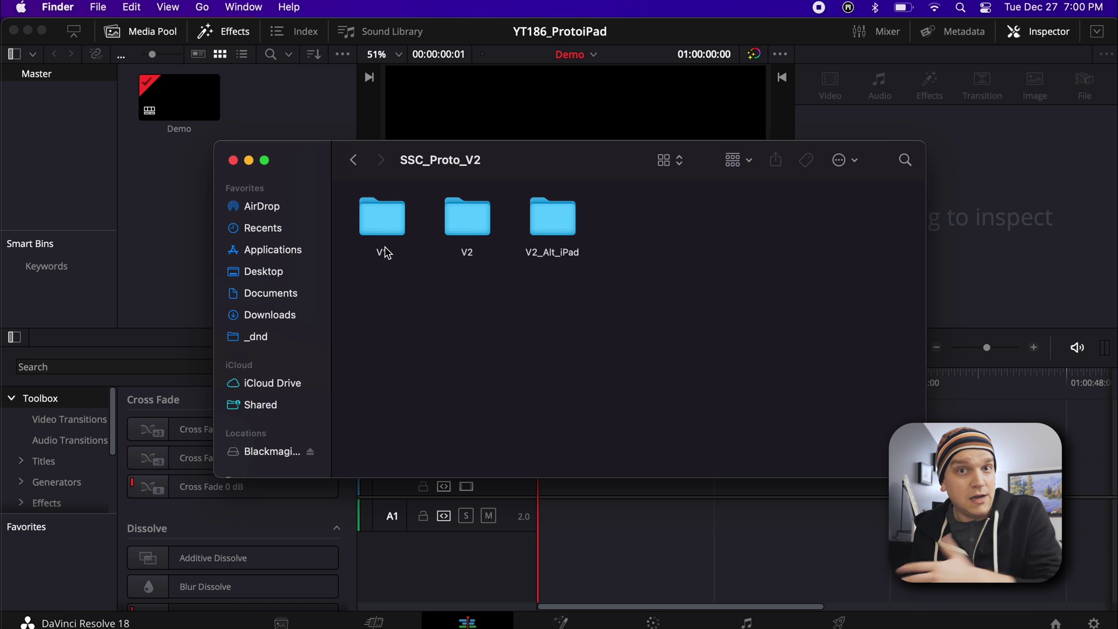
pyautogui.doubleClick(386, 253)
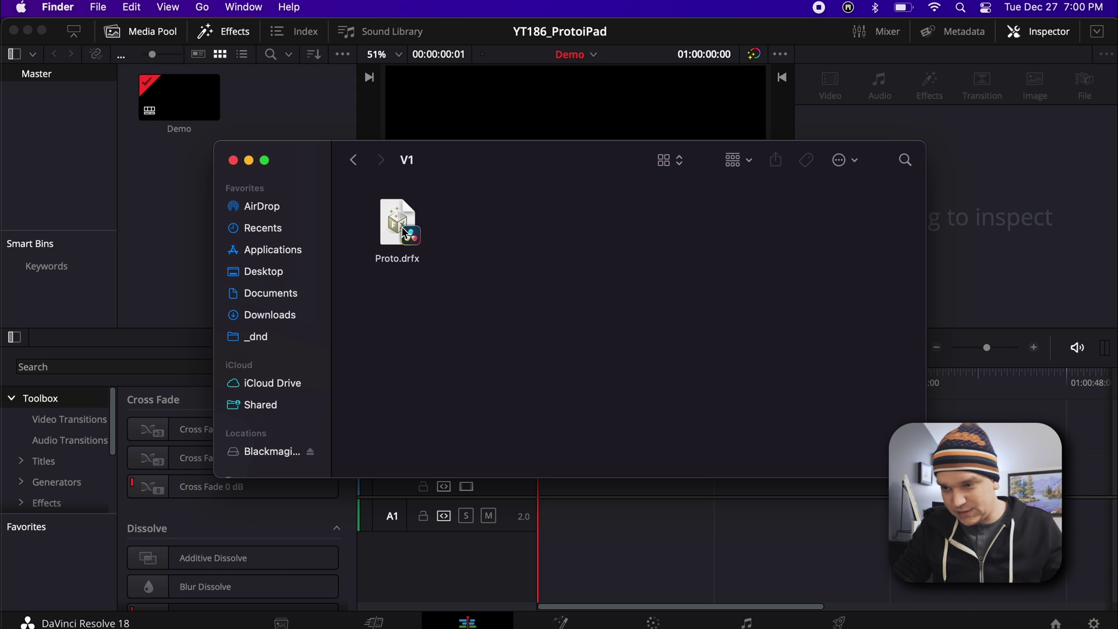
pyautogui.click(354, 160)
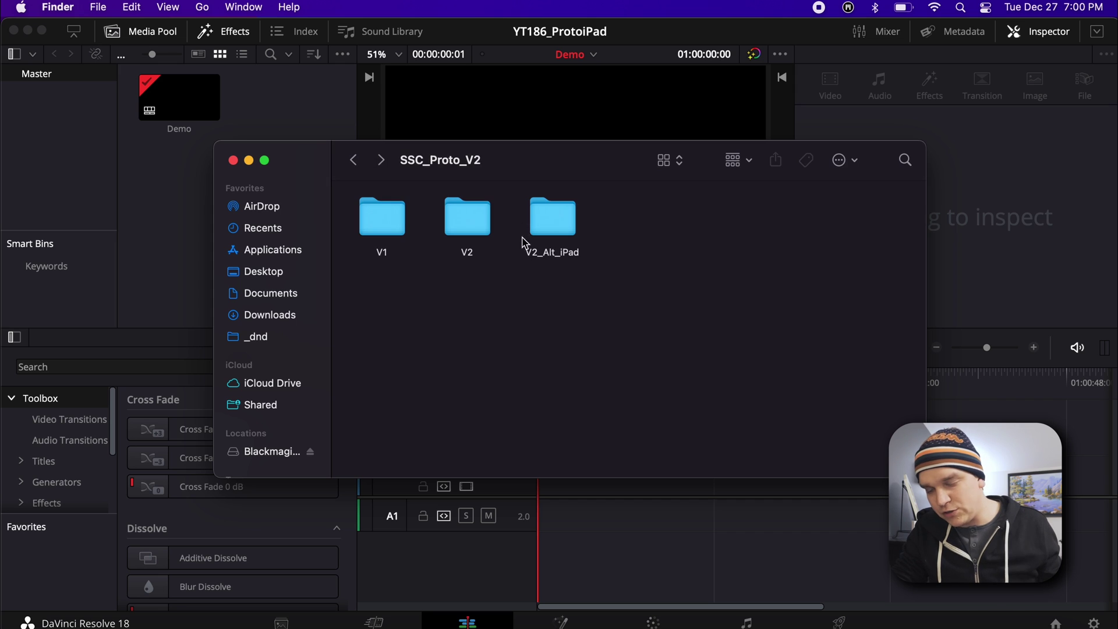
pyautogui.doubleClick(469, 225)
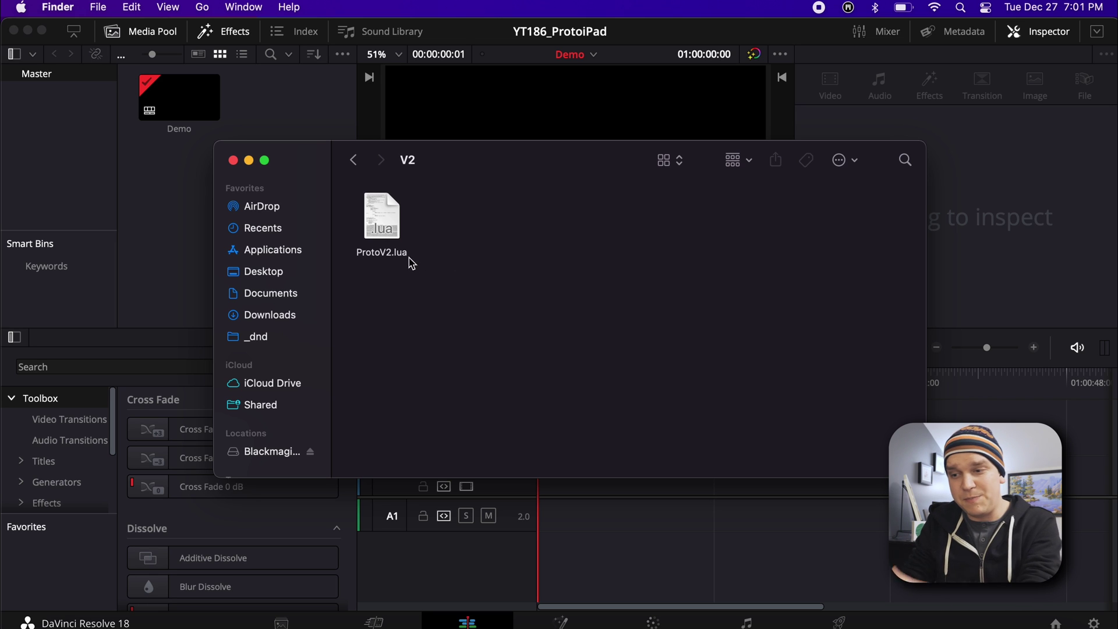
# Drop ProtoV2.lua into the Fusion page's node area and dismiss the Installed confirmation
pyautogui.click(602, 566)
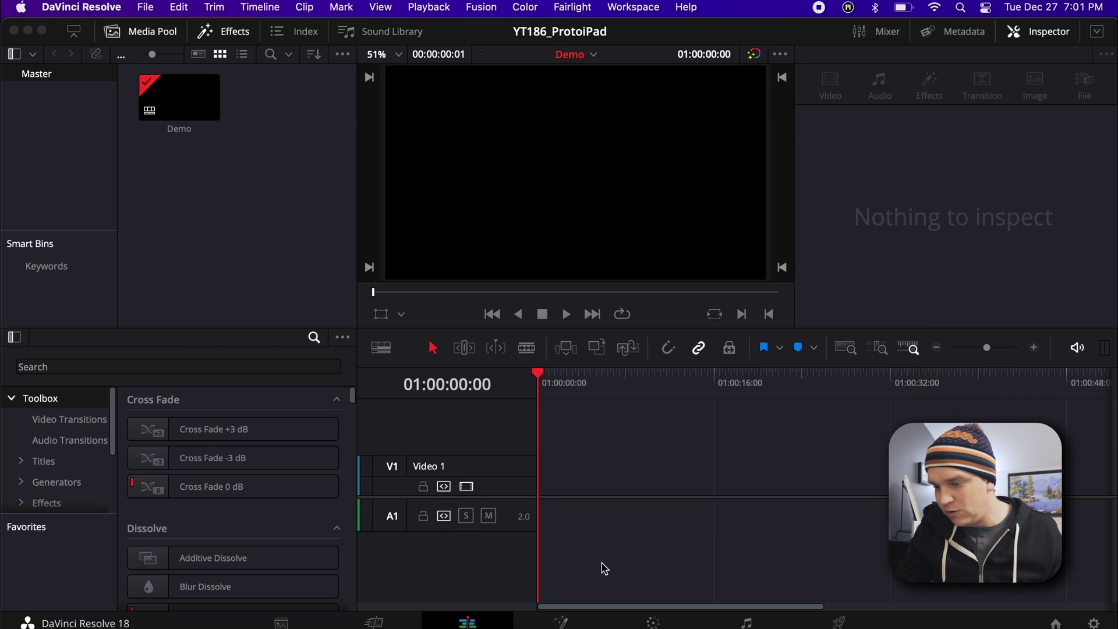
pyautogui.click(563, 621)
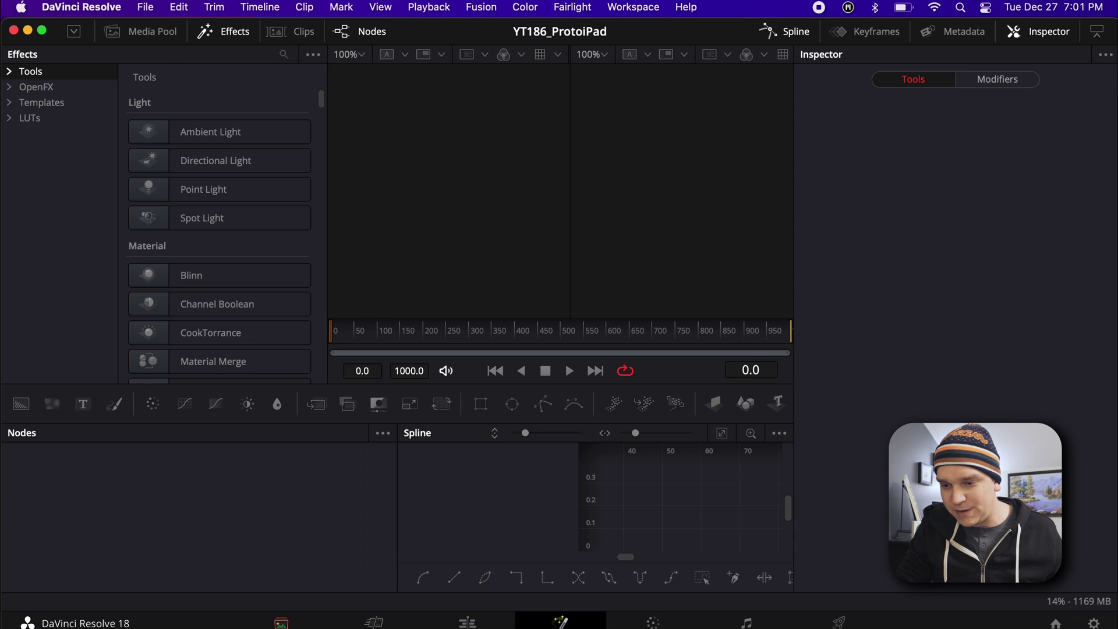
pyautogui.click(58, 622)
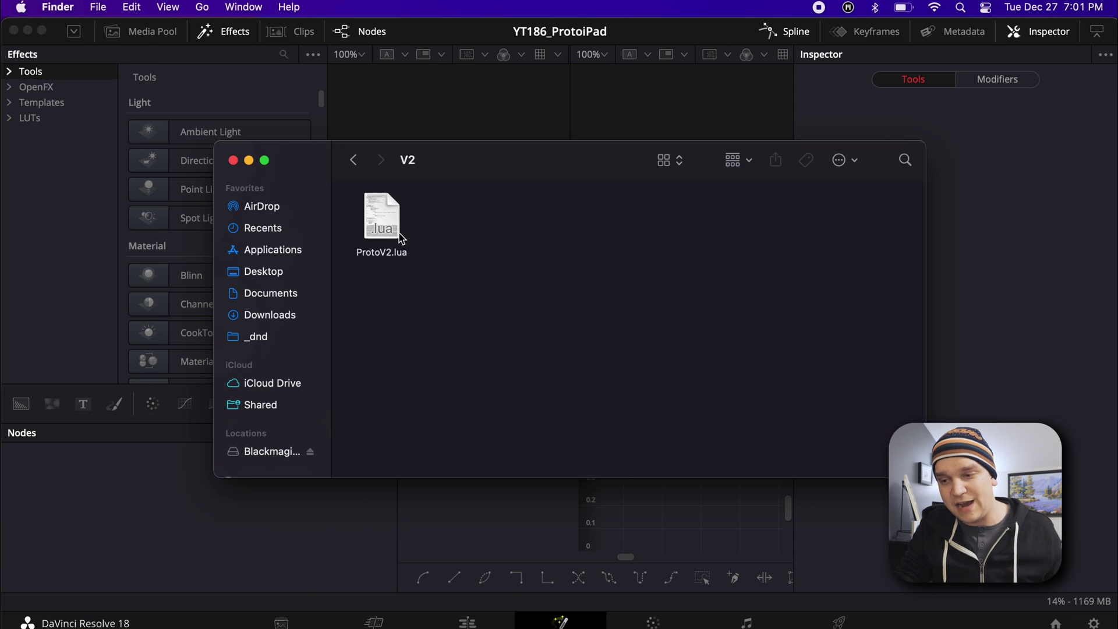
pyautogui.moveTo(382, 224); pyautogui.dragTo(164, 490)
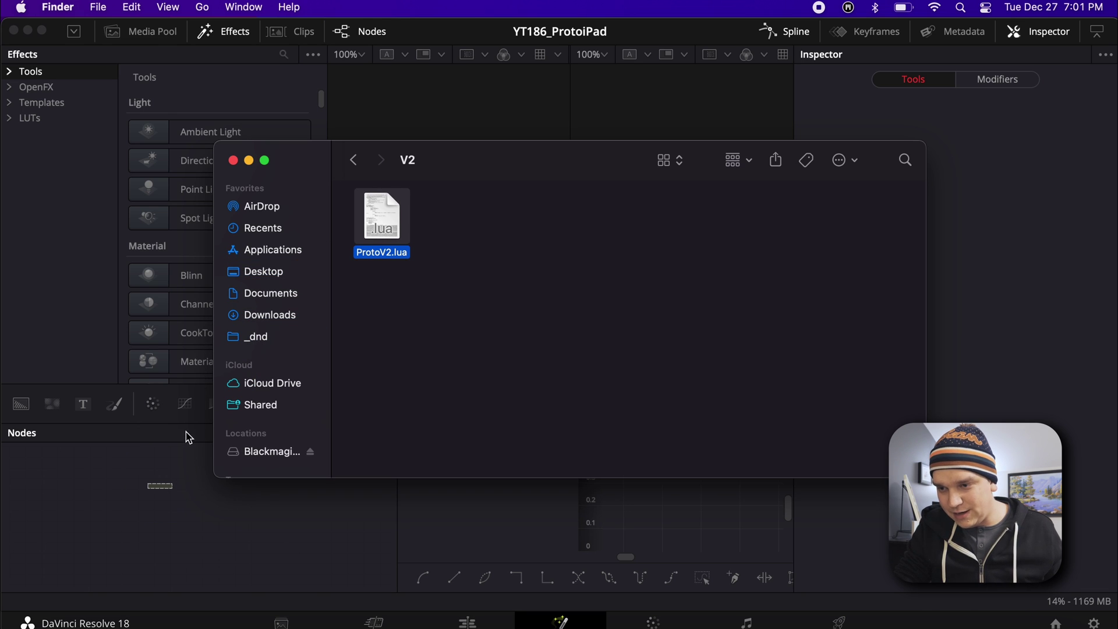
pyautogui.click(67, 204)
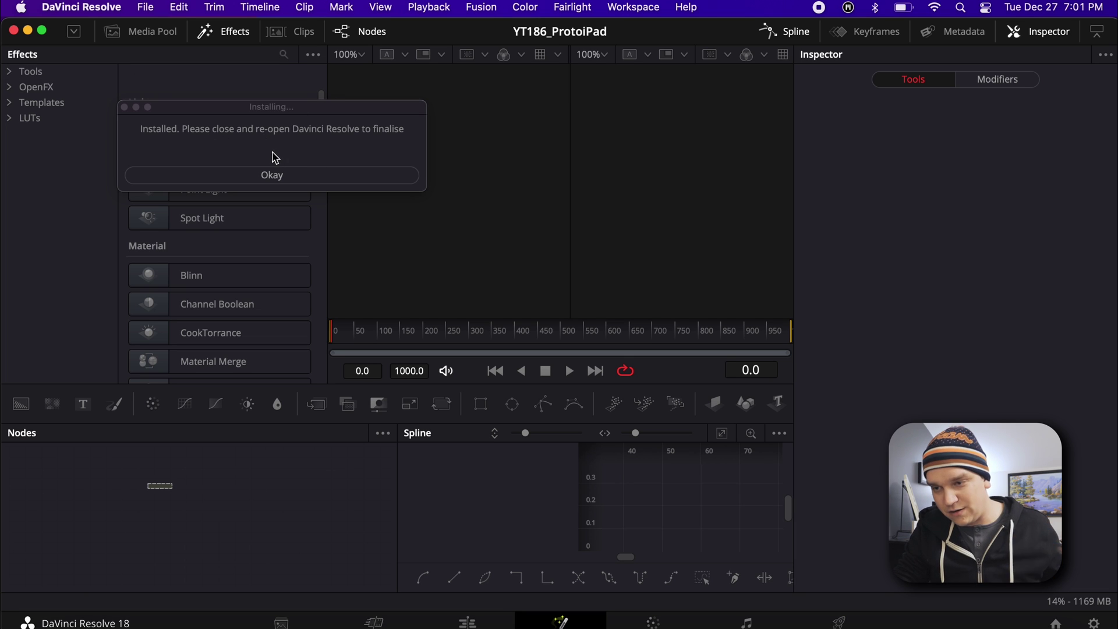
pyautogui.click(299, 184)
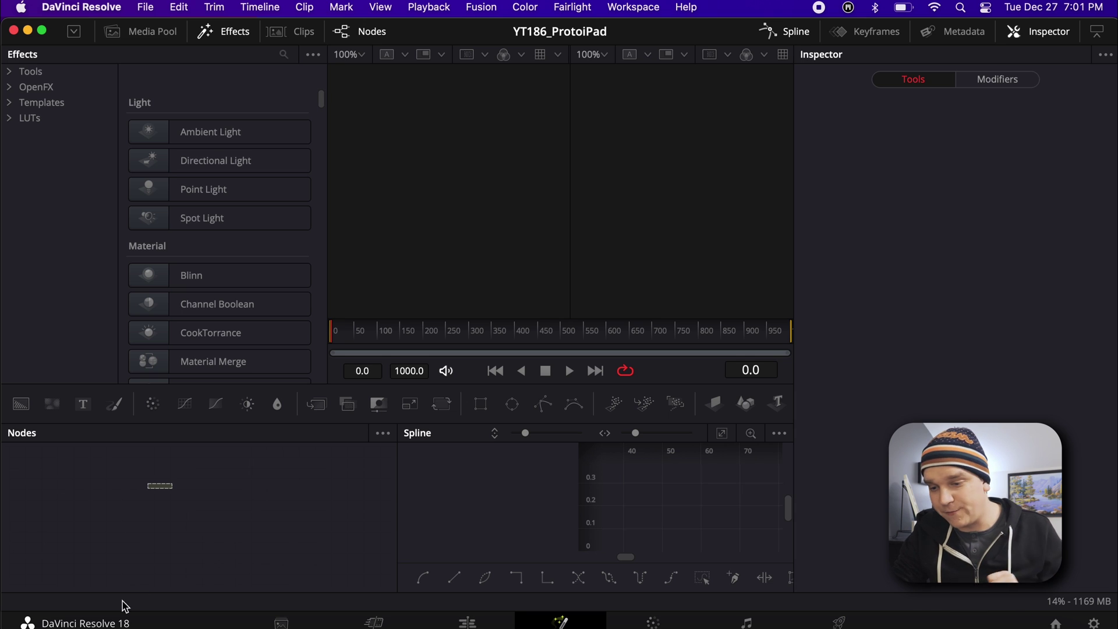
# Go back to SSC_Proto_V2 and open V2_Alt_iPad, showing ProtoV2.drfx and Tintensity.fuse
pyautogui.click(58, 627)
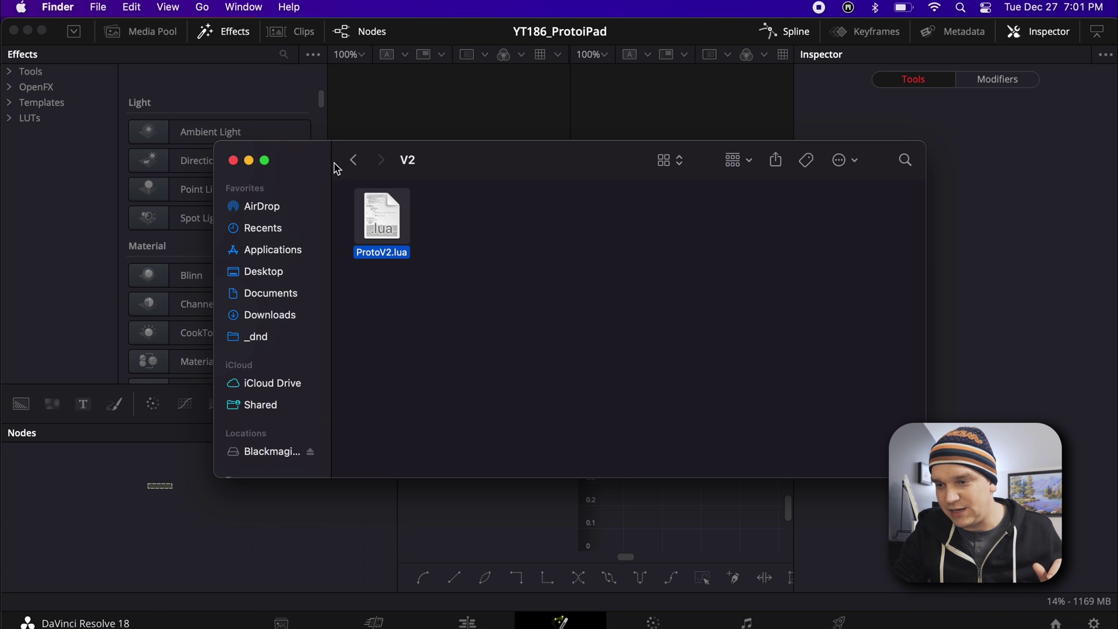
pyautogui.click(353, 160)
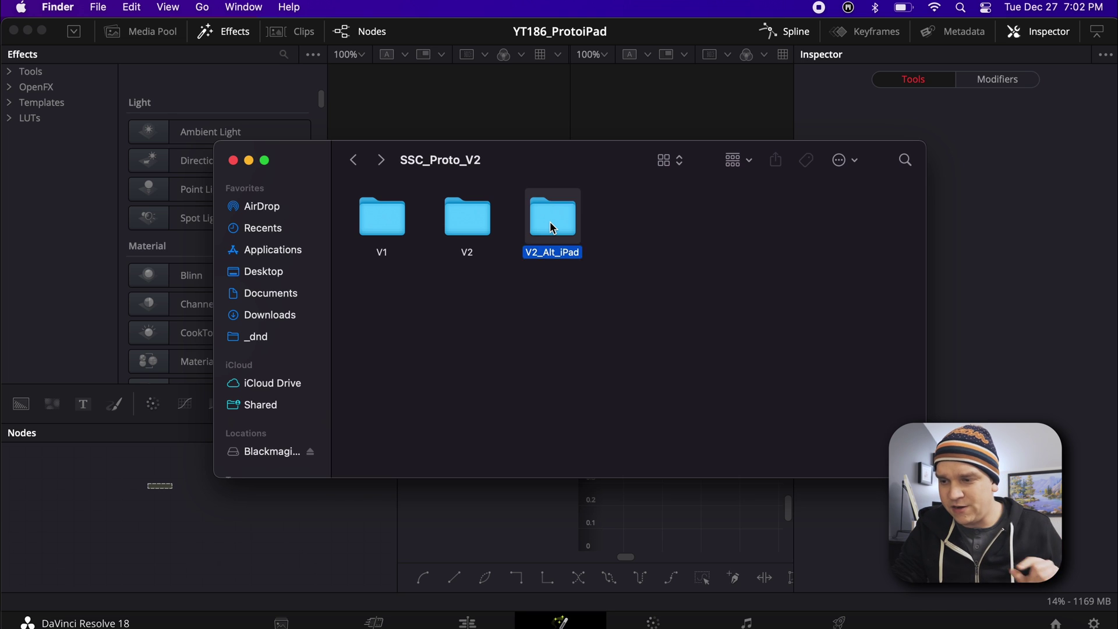
pyautogui.doubleClick(553, 227)
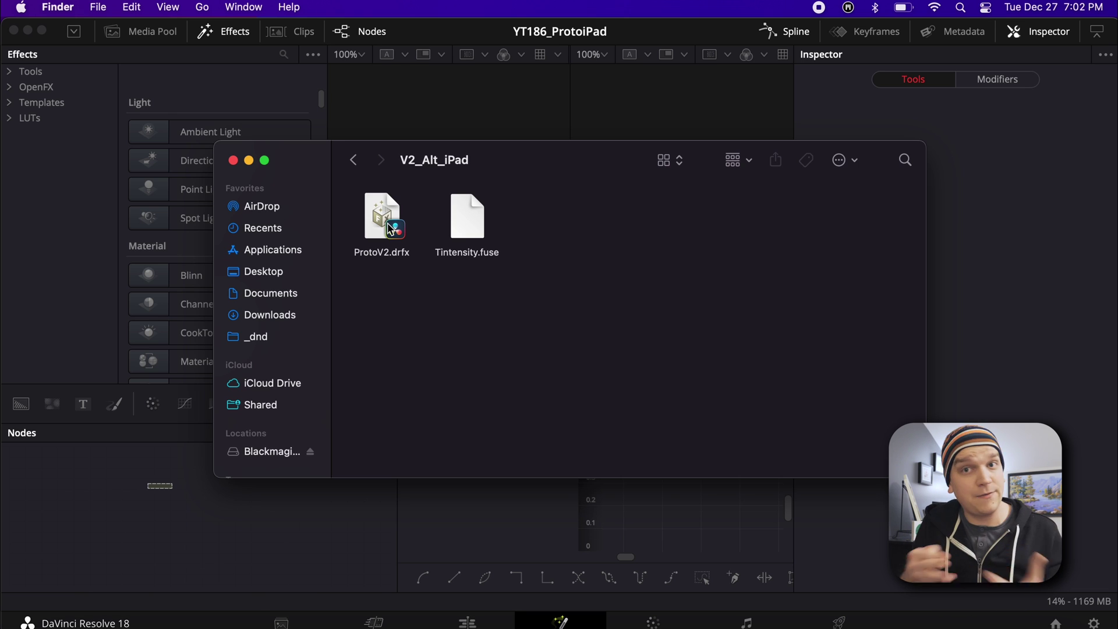
pyautogui.click(78, 497)
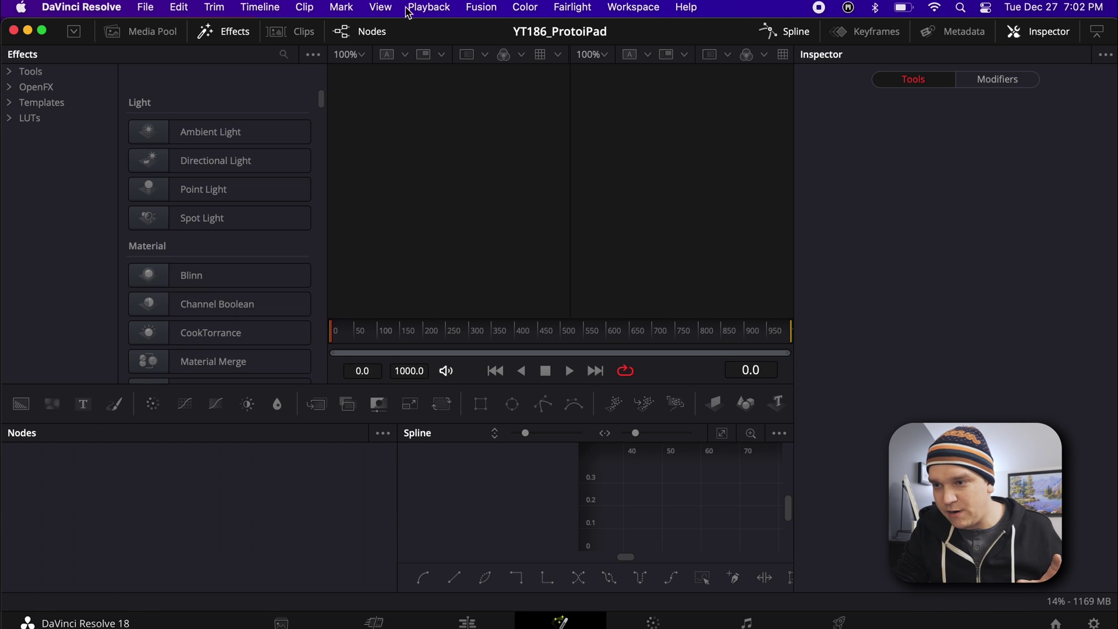
# In Fusion Settings > Path Map, select the Fuses mapping and browse to its folder
pyautogui.click(498, 10)
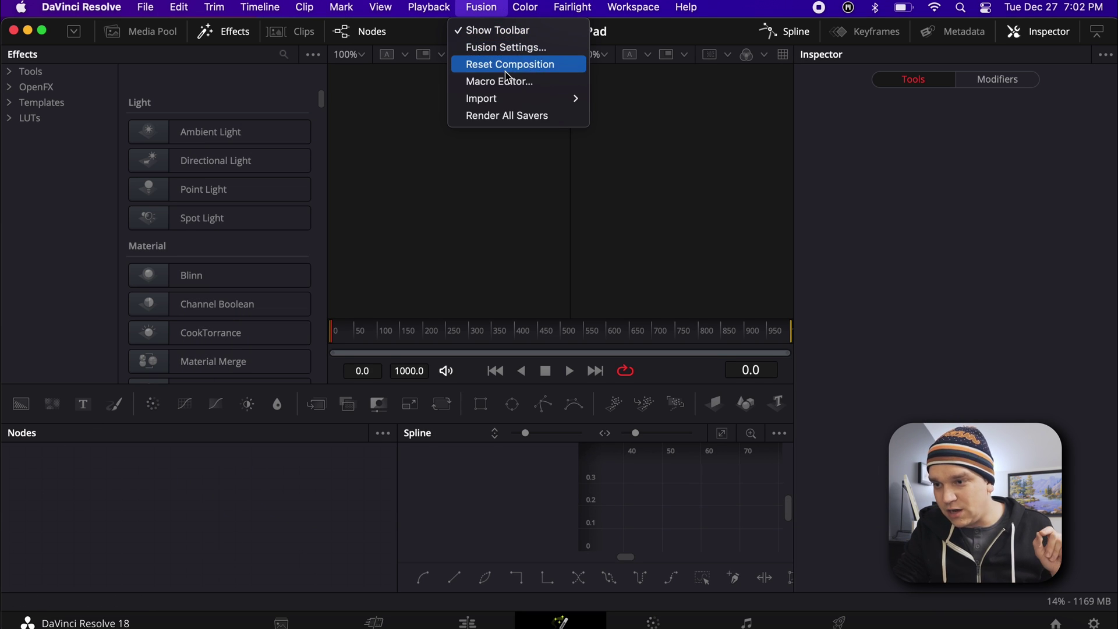
pyautogui.click(511, 47)
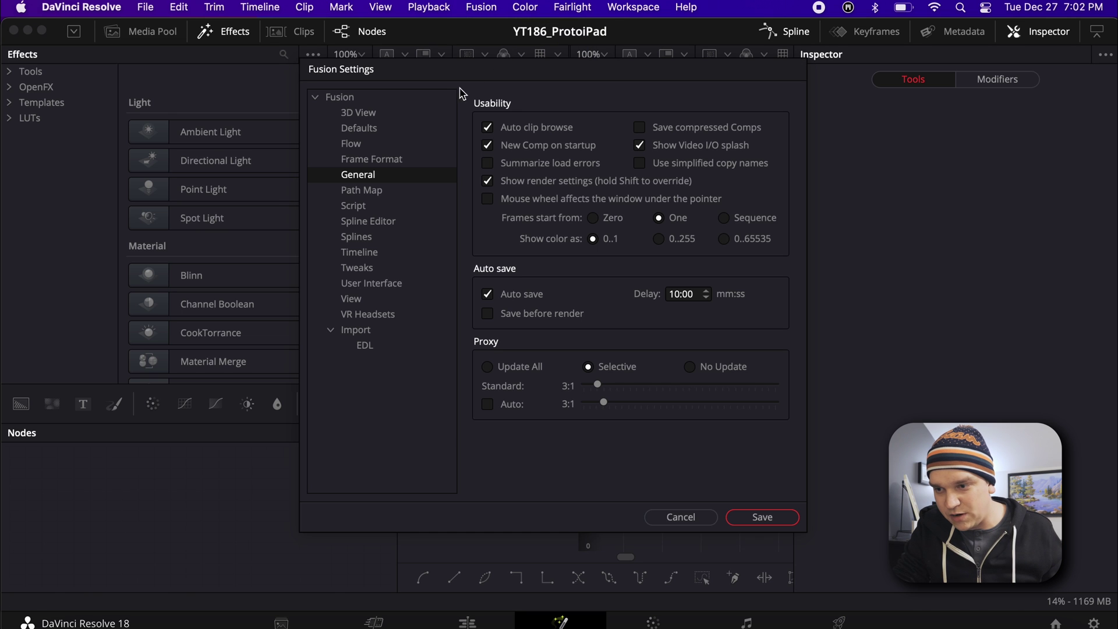
pyautogui.click(361, 190)
pyautogui.click(490, 178)
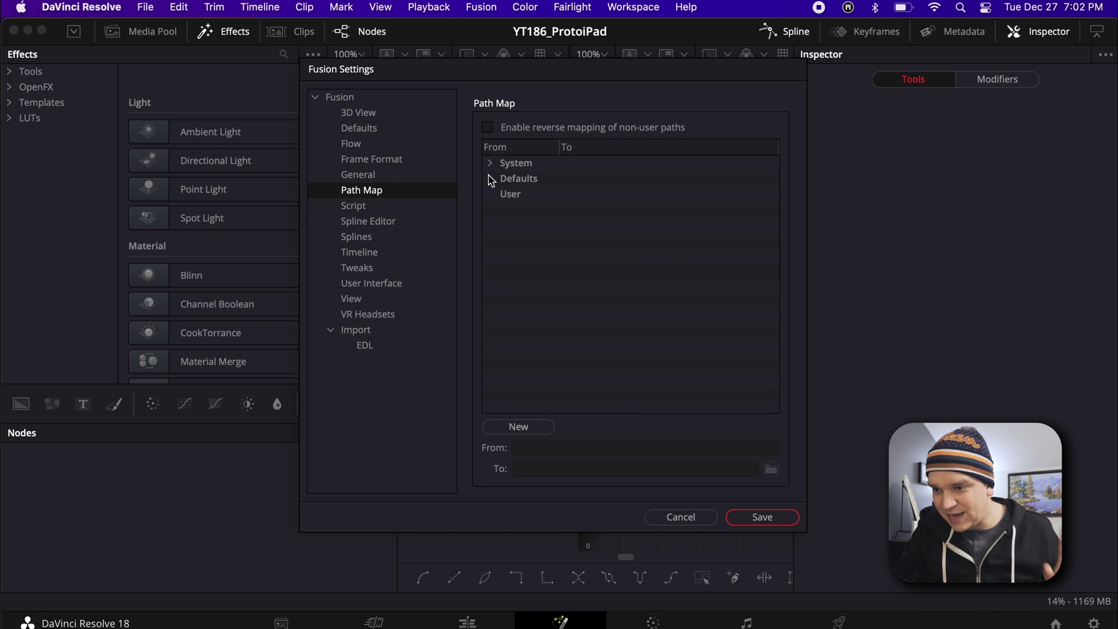
pyautogui.click(490, 179)
pyautogui.scroll(-1, 526, 327)
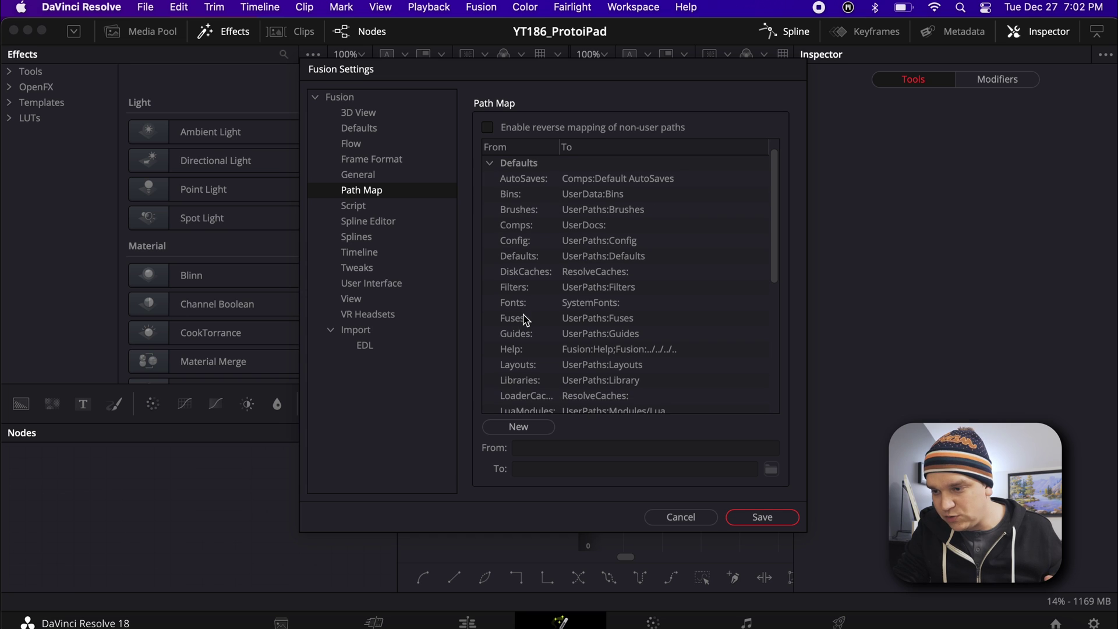
pyautogui.click(586, 318)
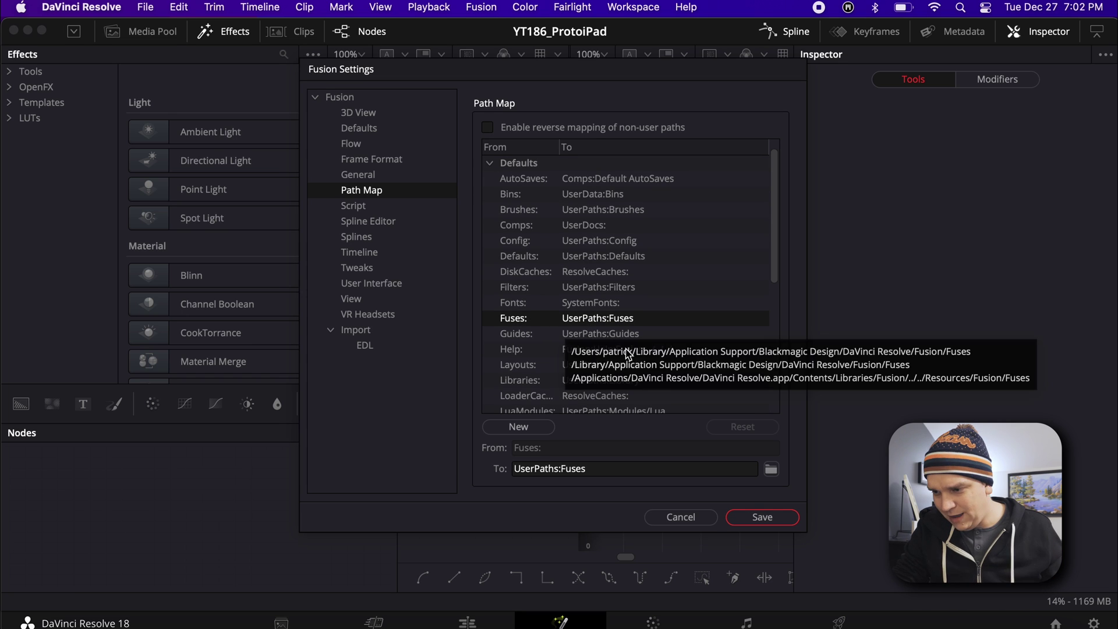
pyautogui.click(771, 470)
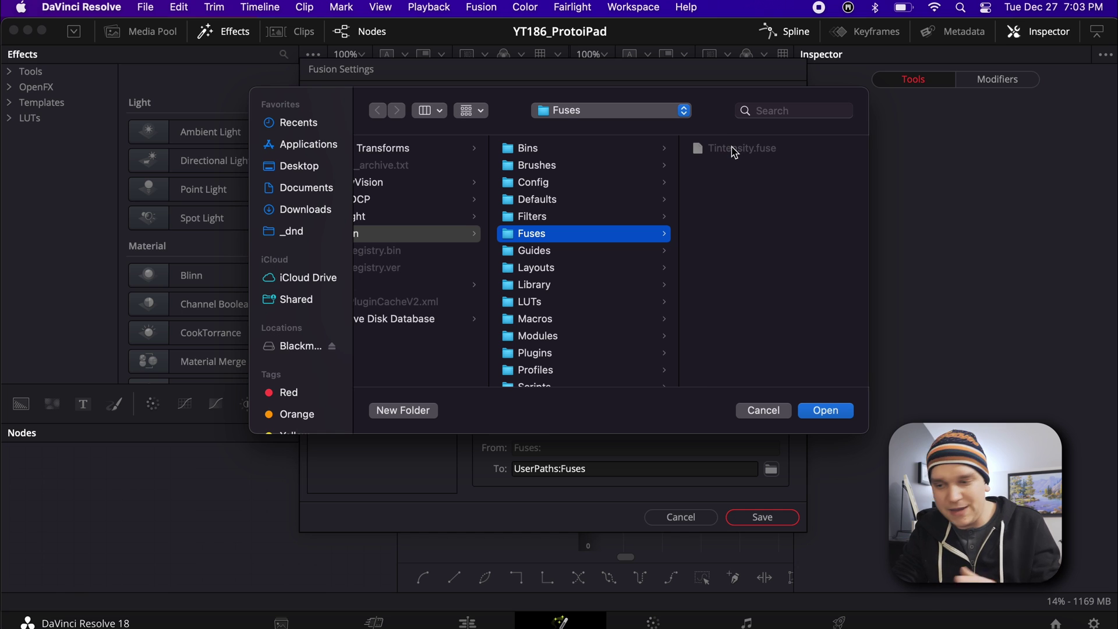
pyautogui.click(61, 623)
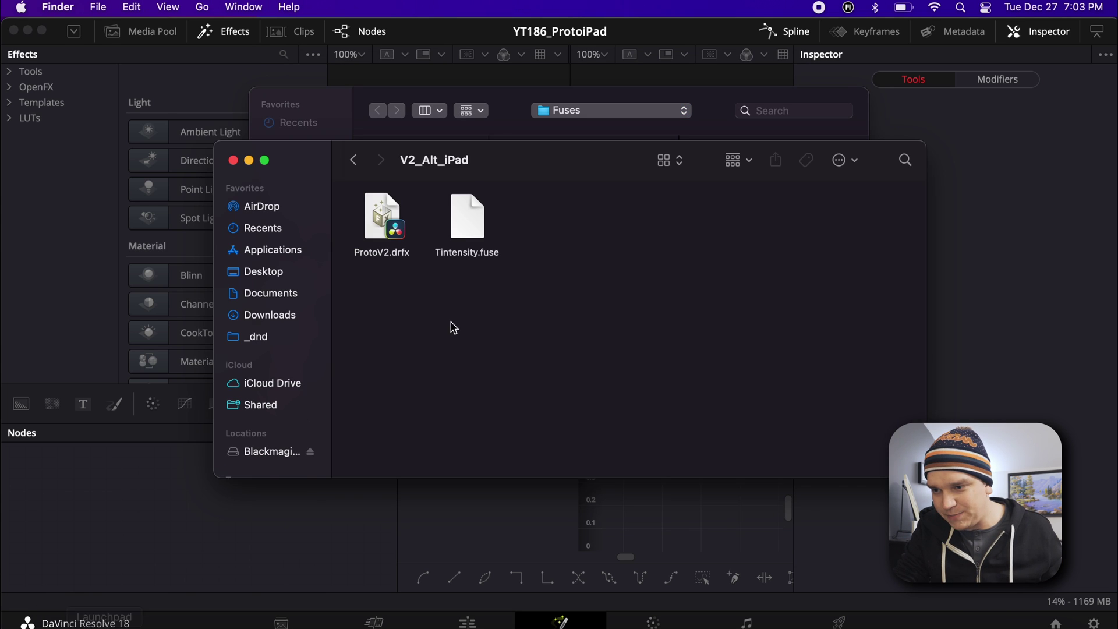
# Reveal Resolve's Fuses folder in a new Finder window and open it
pyautogui.press('super+Tab')
pyautogui.rightClick(542, 239)
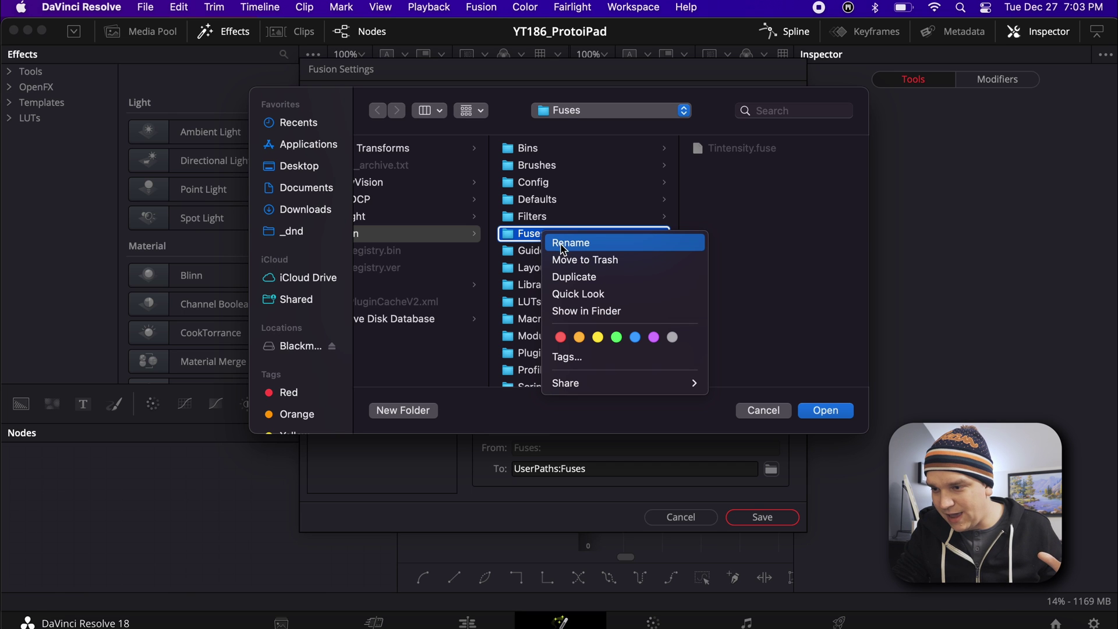
pyautogui.click(603, 314)
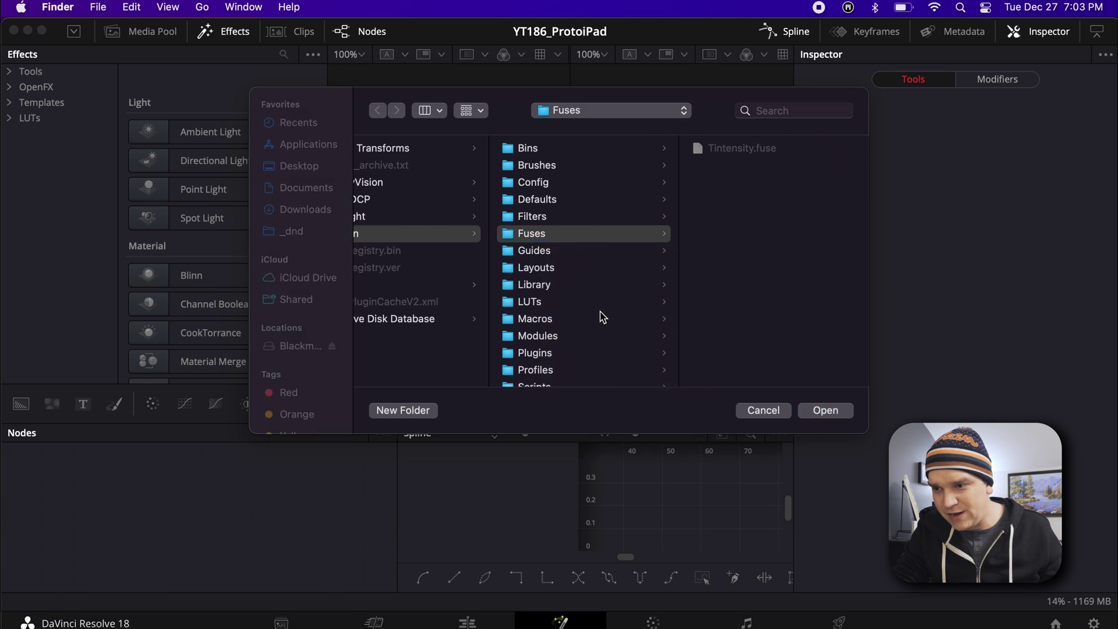
pyautogui.moveTo(386, 133); pyautogui.dragTo(351, 117)
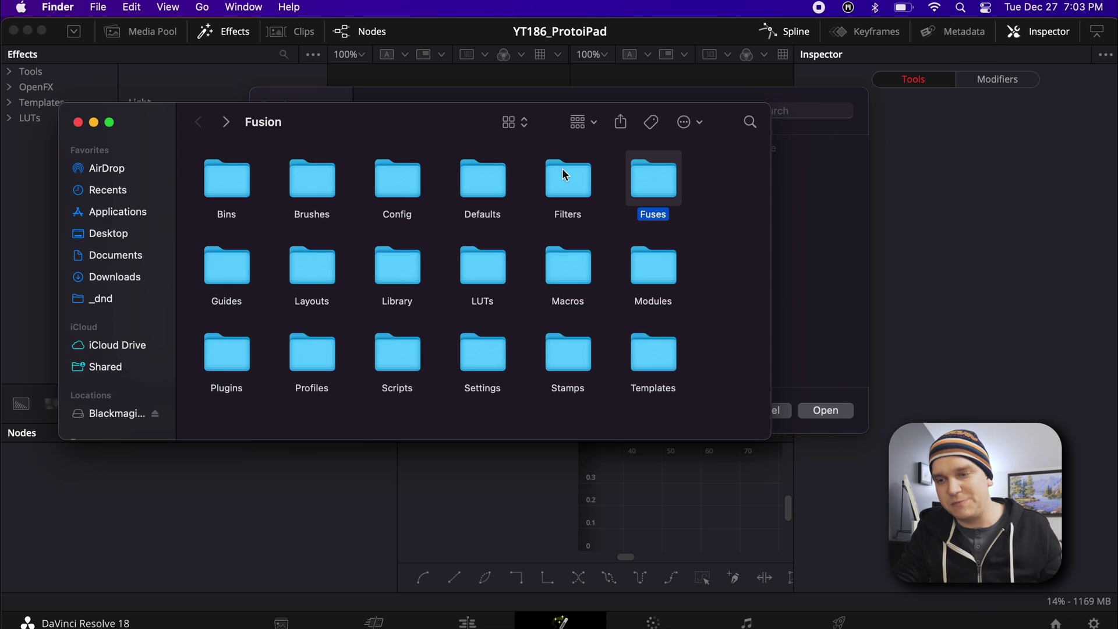
pyautogui.doubleClick(654, 183)
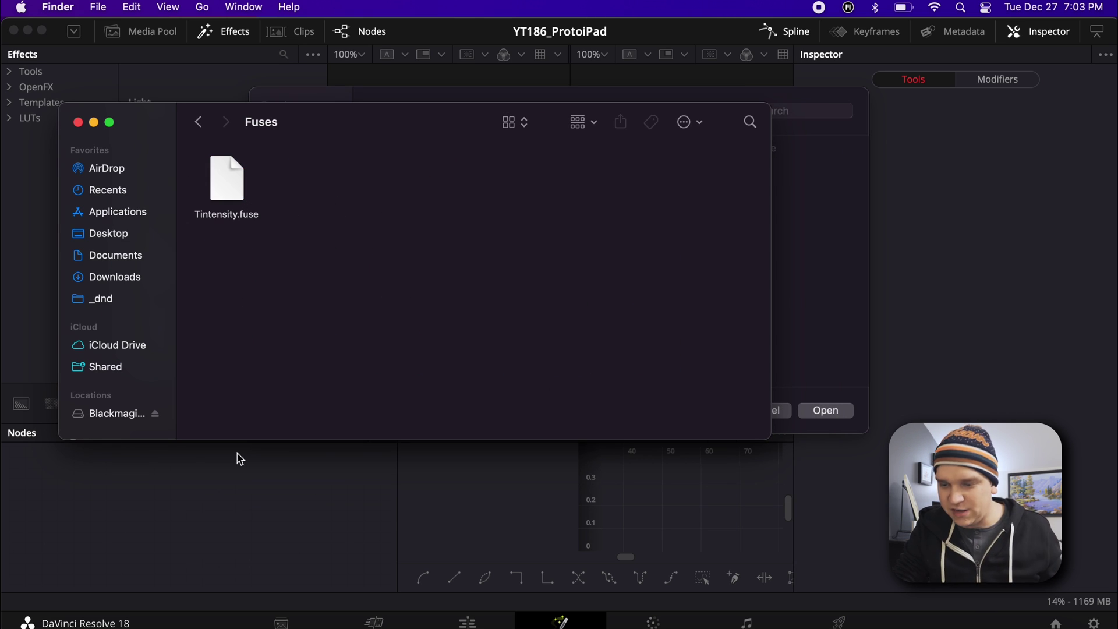
# Move Tintensity.fuse from V2_Alt_iPad into Fuses, replacing the existing copy
pyautogui.click(61, 627)
pyautogui.click(253, 533)
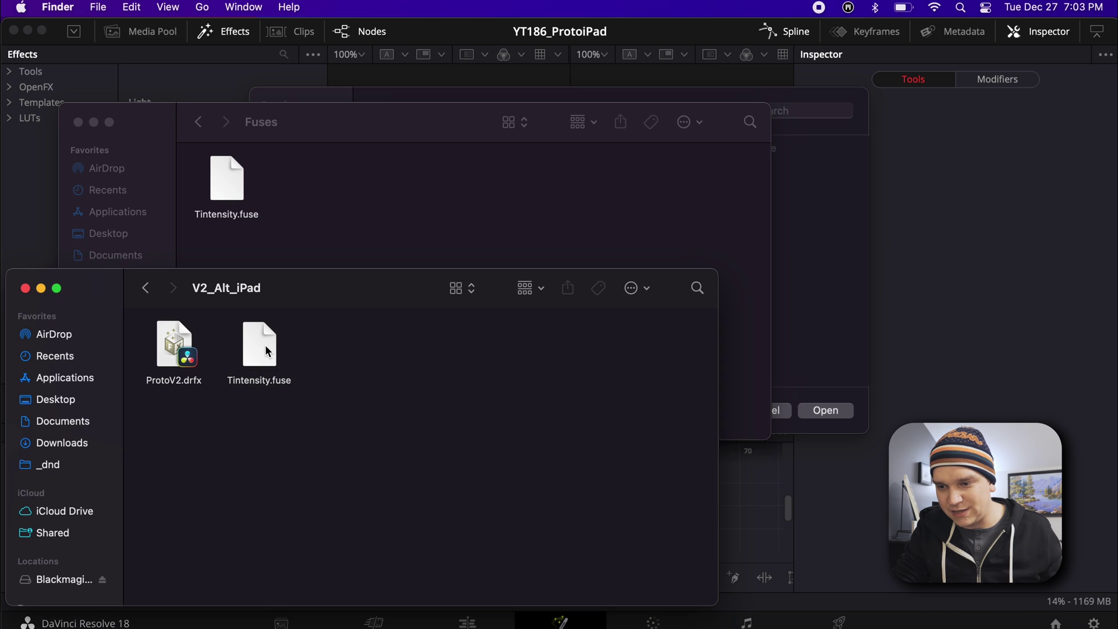
pyautogui.moveTo(260, 345); pyautogui.dragTo(312, 236)
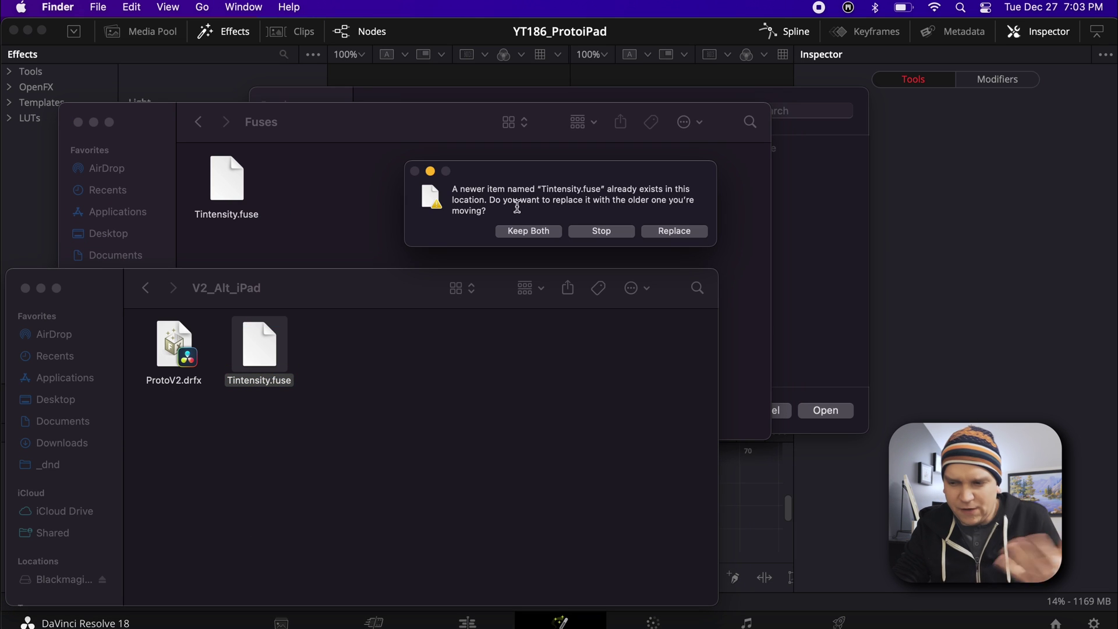
pyautogui.click(674, 232)
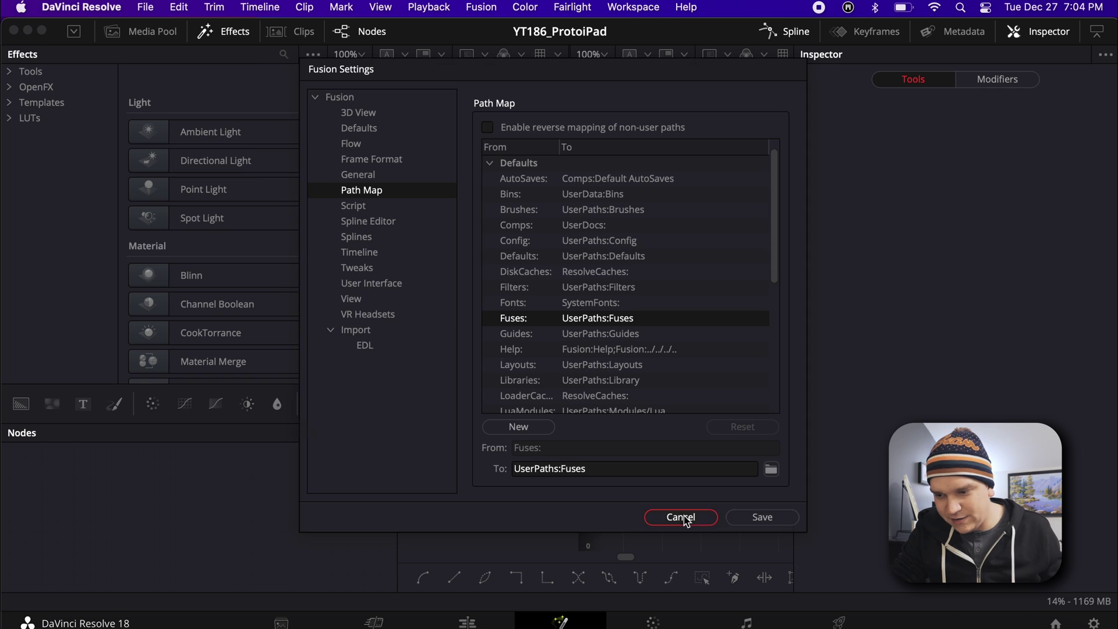
# Close Fusion Settings and place the ProtoV2 generator on track V1 at 01:00:05:23
pyautogui.click(677, 517)
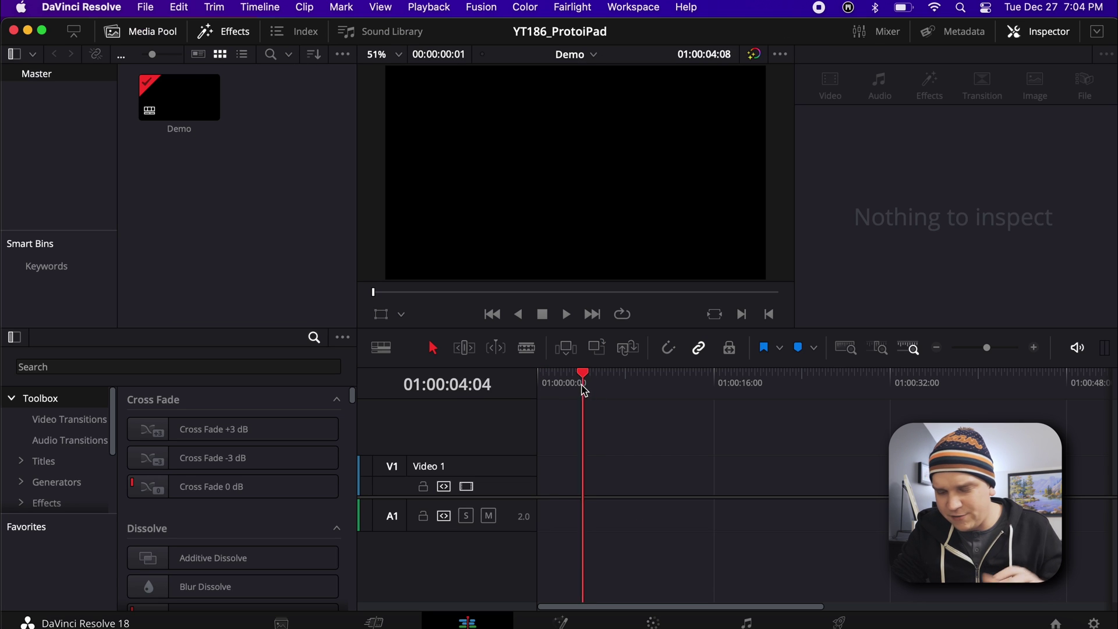
pyautogui.moveTo(584, 390); pyautogui.dragTo(601, 390)
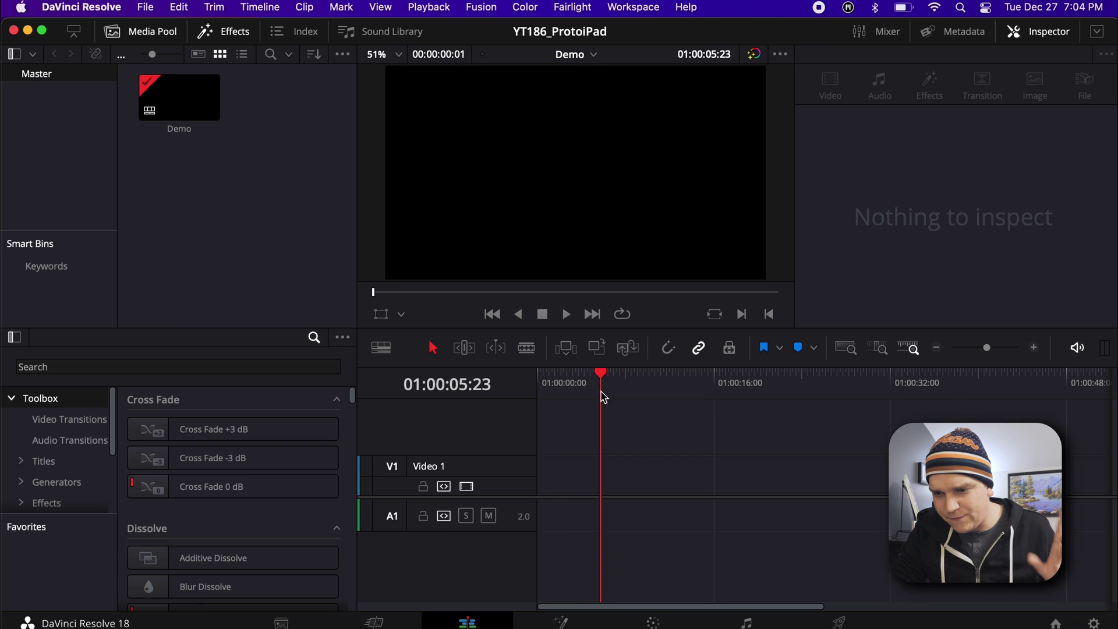
pyautogui.click(57, 485)
pyautogui.scroll(-5, 193, 513)
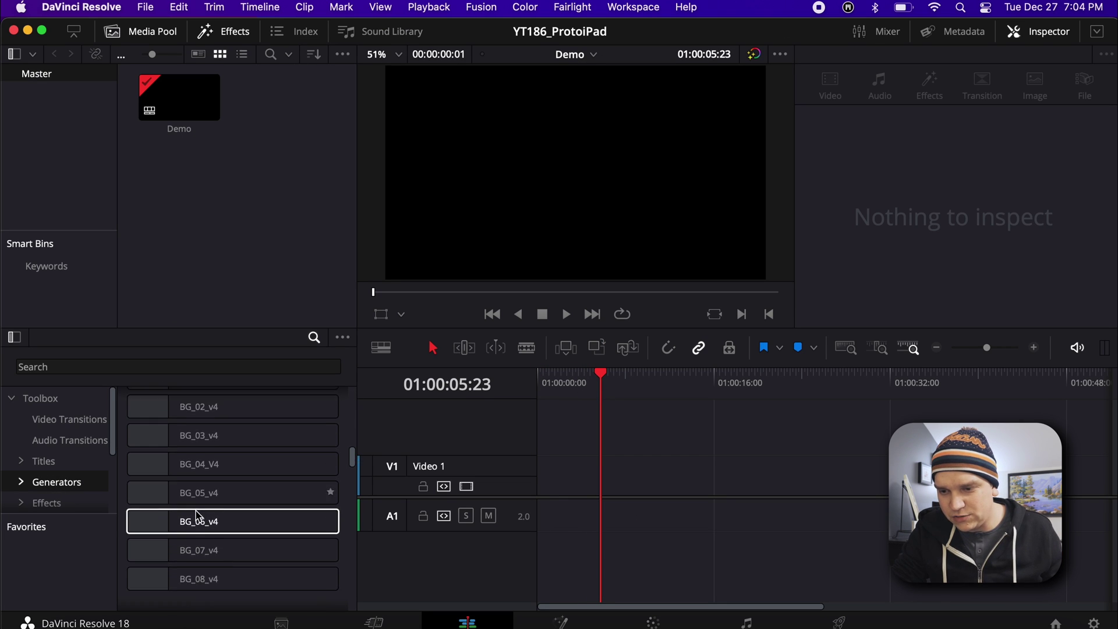
pyautogui.scroll(-5, 198, 516)
pyautogui.moveTo(197, 491); pyautogui.dragTo(568, 487)
# Set the ProtoV2 generator's Source to Rectangle and apply the Wanda preset
pyautogui.click(595, 383)
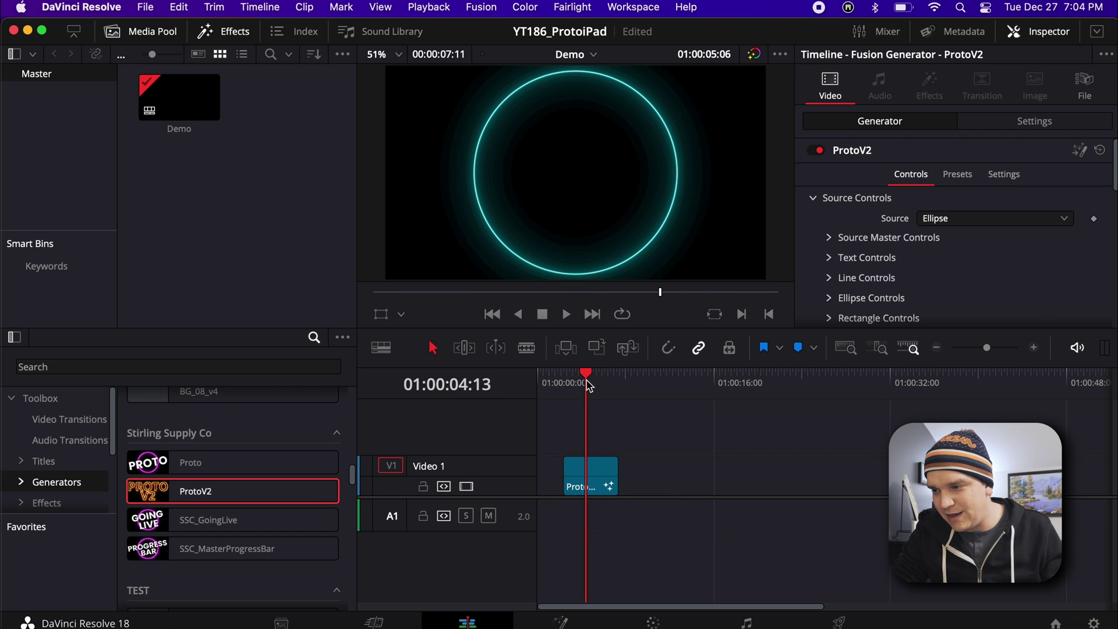
pyautogui.click(942, 292)
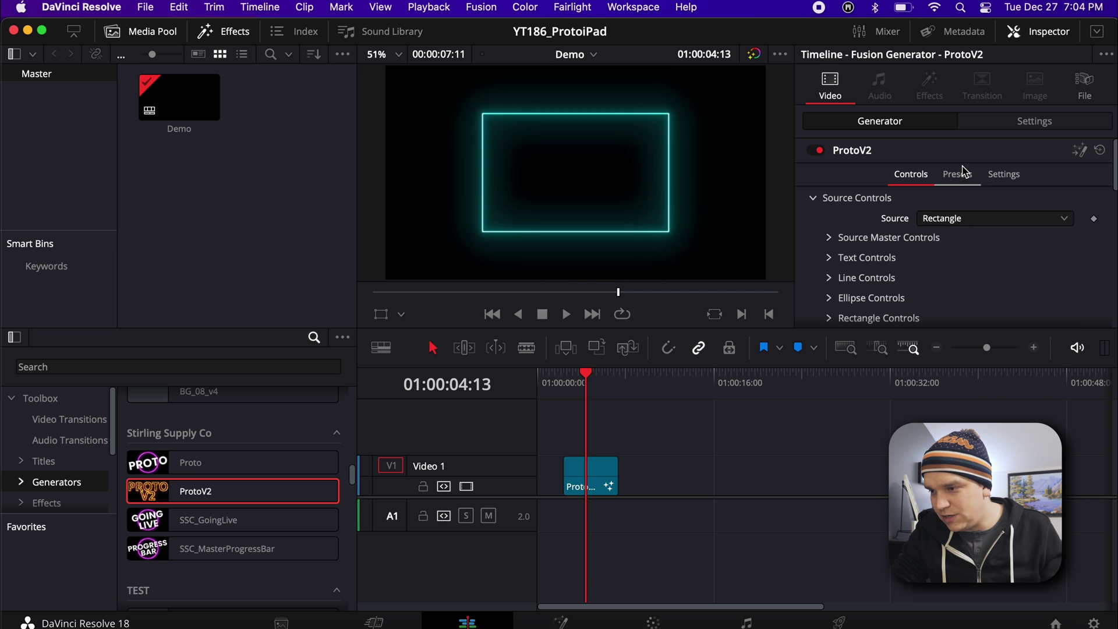
pyautogui.click(959, 297)
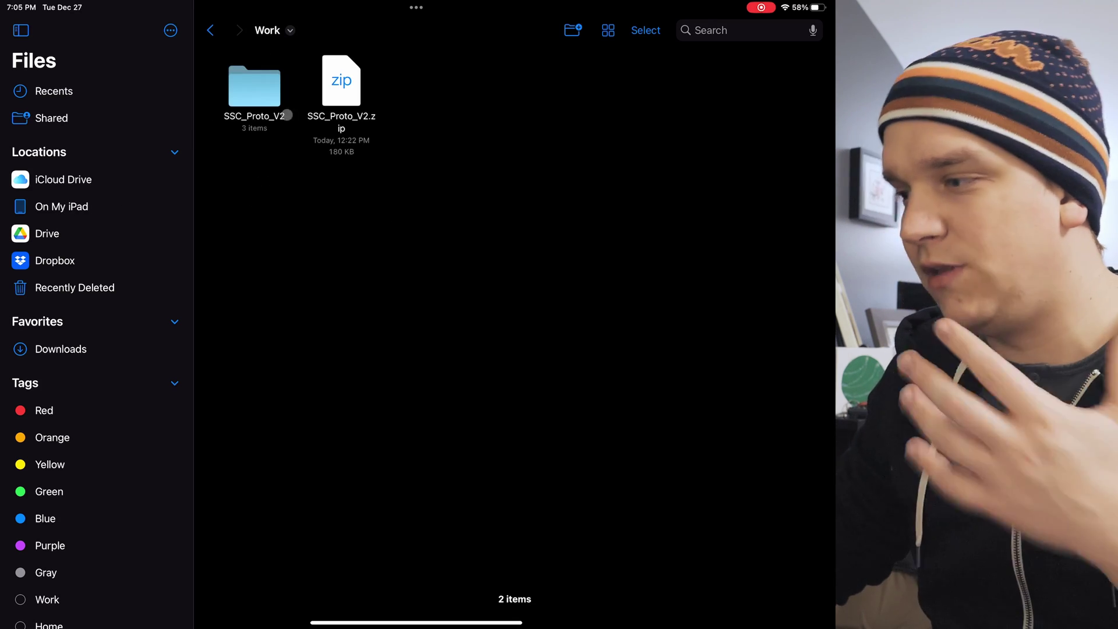
# Open SSC_Proto_V2 and then its V2_Alt_iPad folder in Files
pyautogui.click(254, 88)
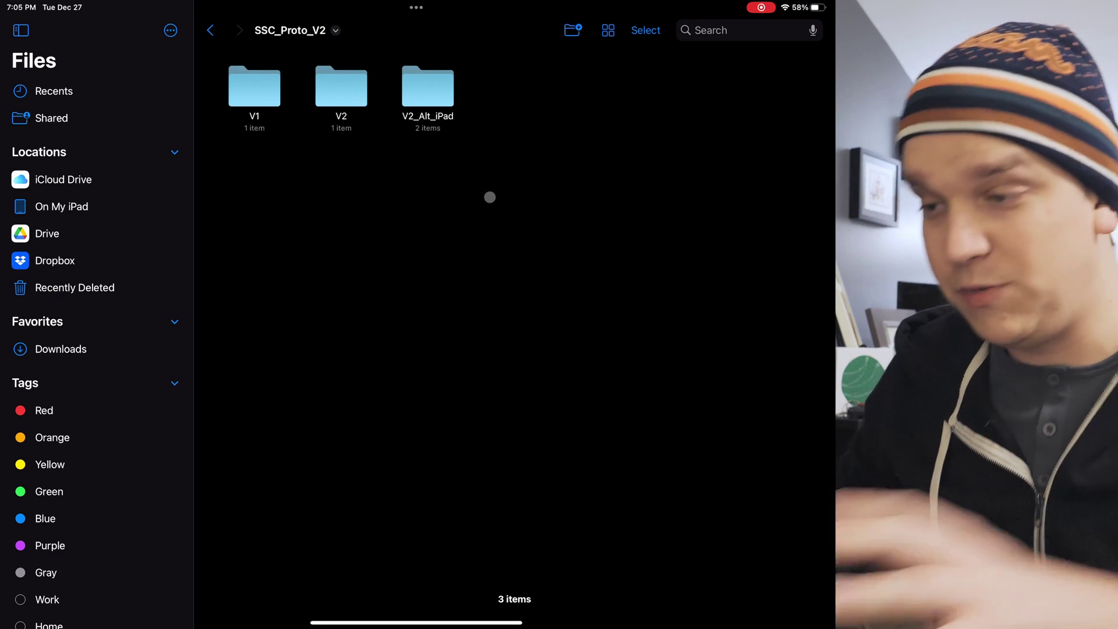
pyautogui.click(428, 86)
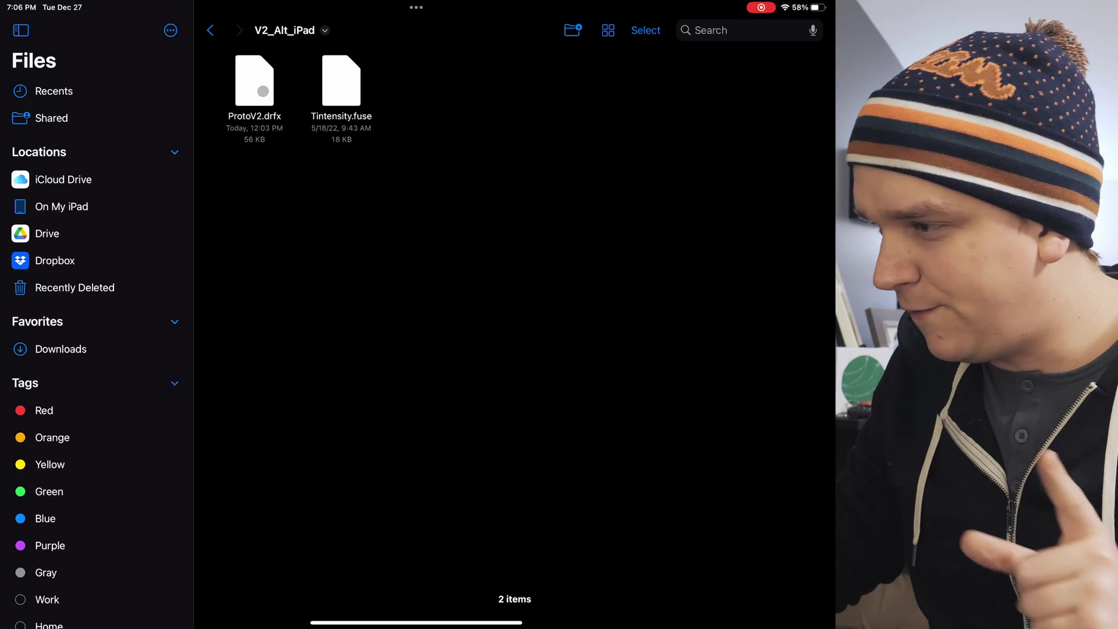
# Move ProtoV2.drfx to On My iPad > DaVinci Resolve > Fusion > Templates
pyautogui.rightClick(255, 82)
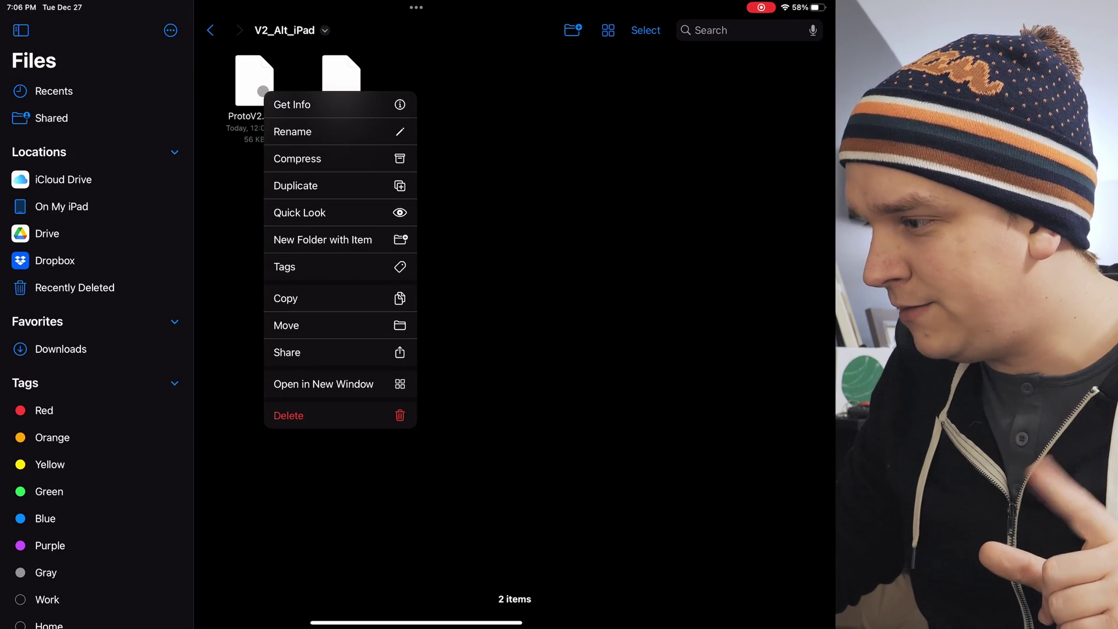
pyautogui.click(287, 325)
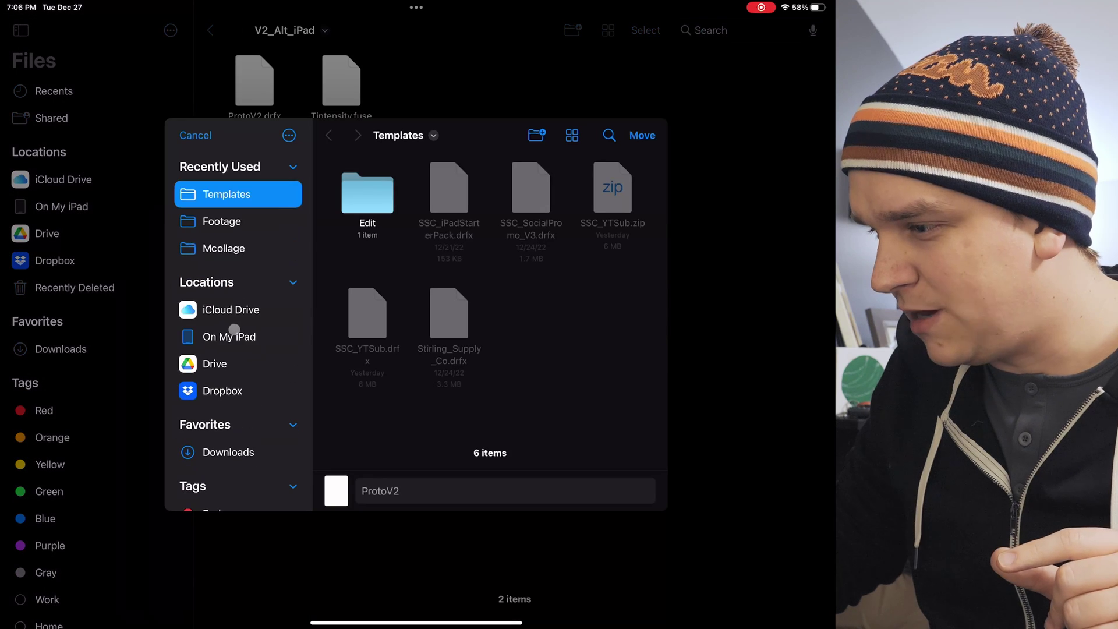
pyautogui.click(234, 330)
pyautogui.click(449, 195)
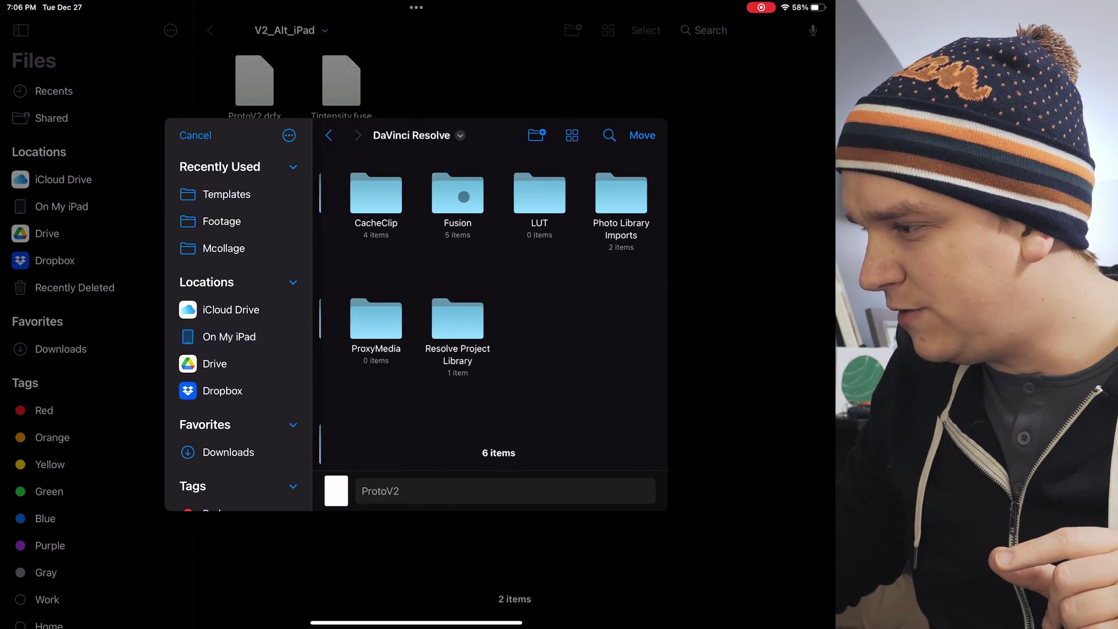
pyautogui.click(455, 194)
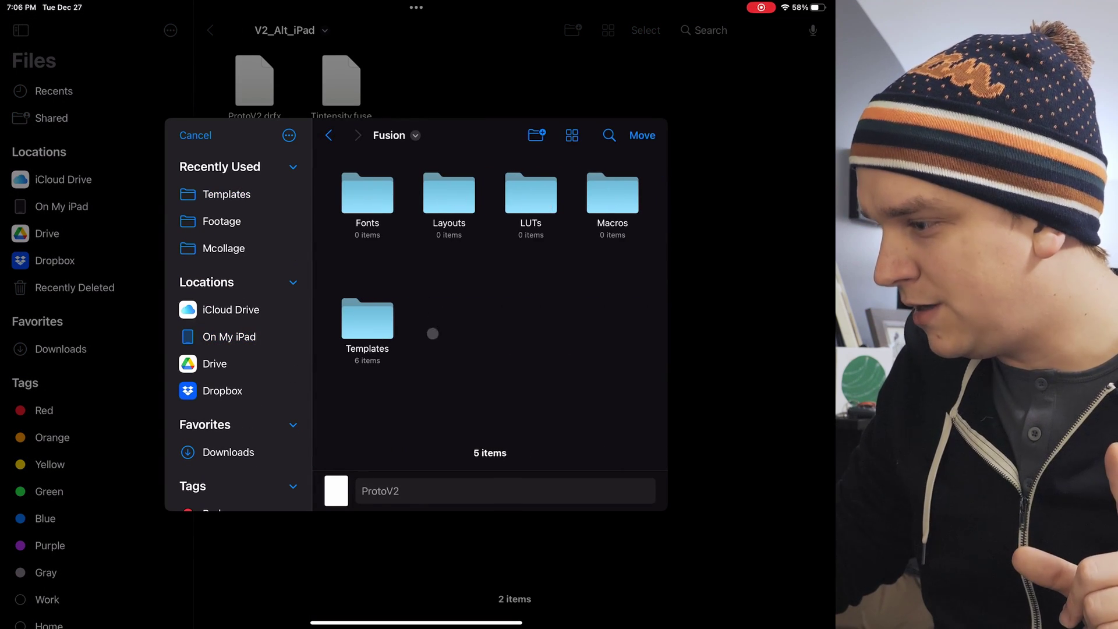
pyautogui.click(367, 320)
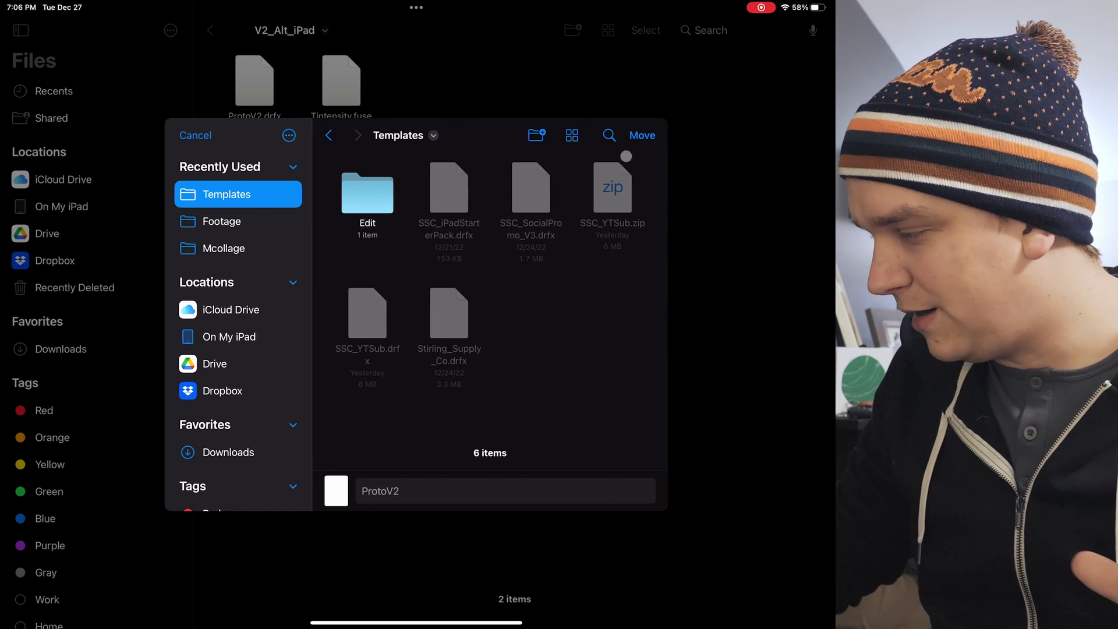
pyautogui.click(642, 135)
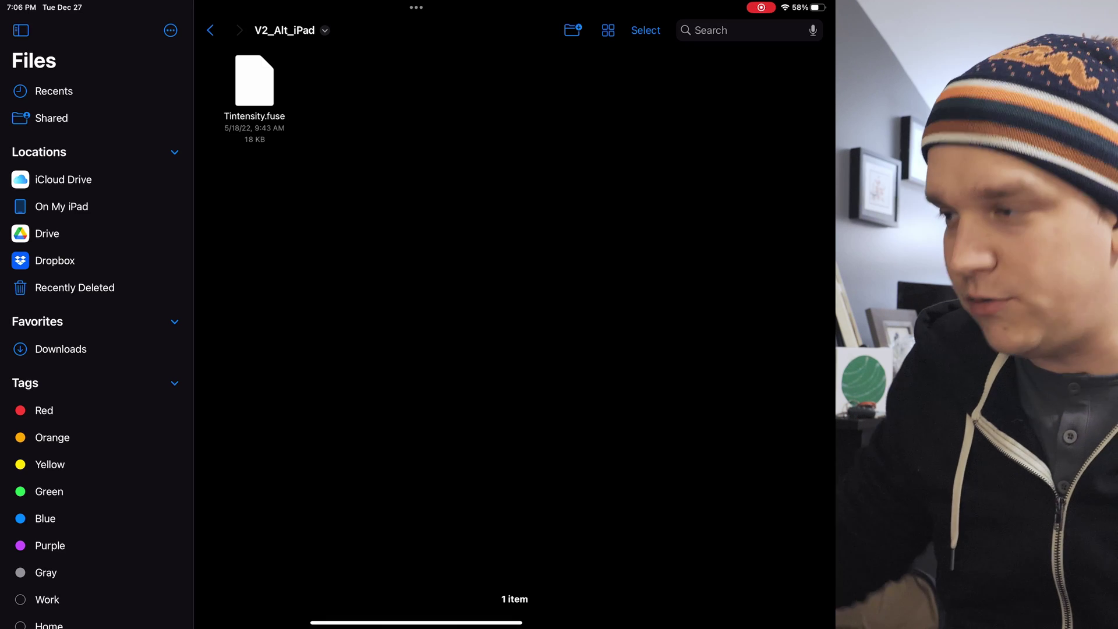
# Move Tintensity.fuse into a new Fuses folder under DaVinci Resolve > Fusion, then return to Resolve
pyautogui.rightClick(257, 87)
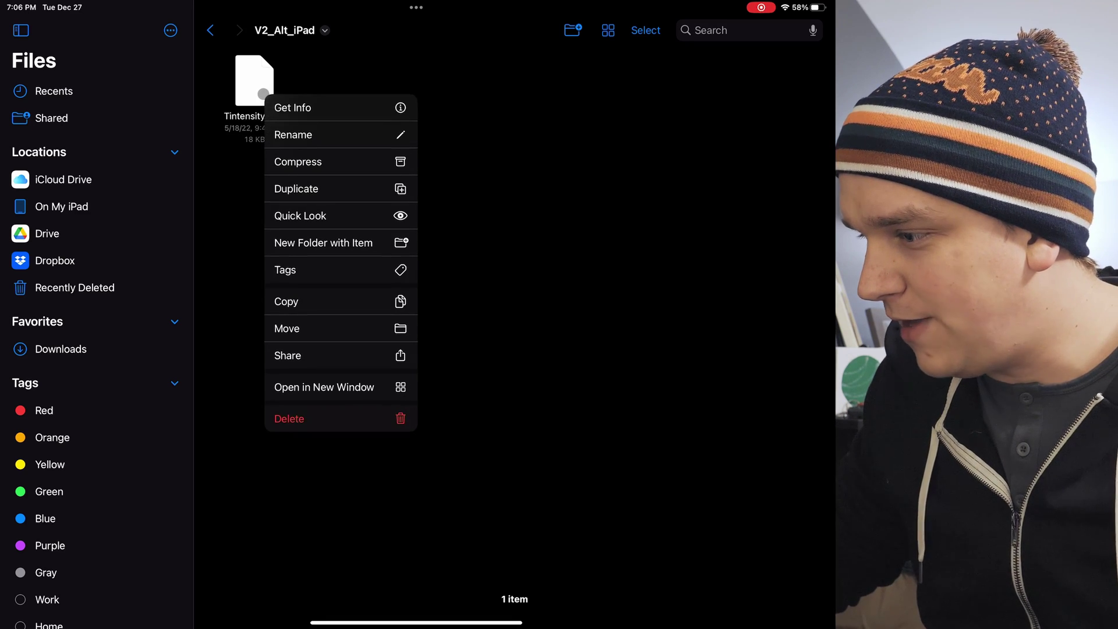
pyautogui.click(317, 338)
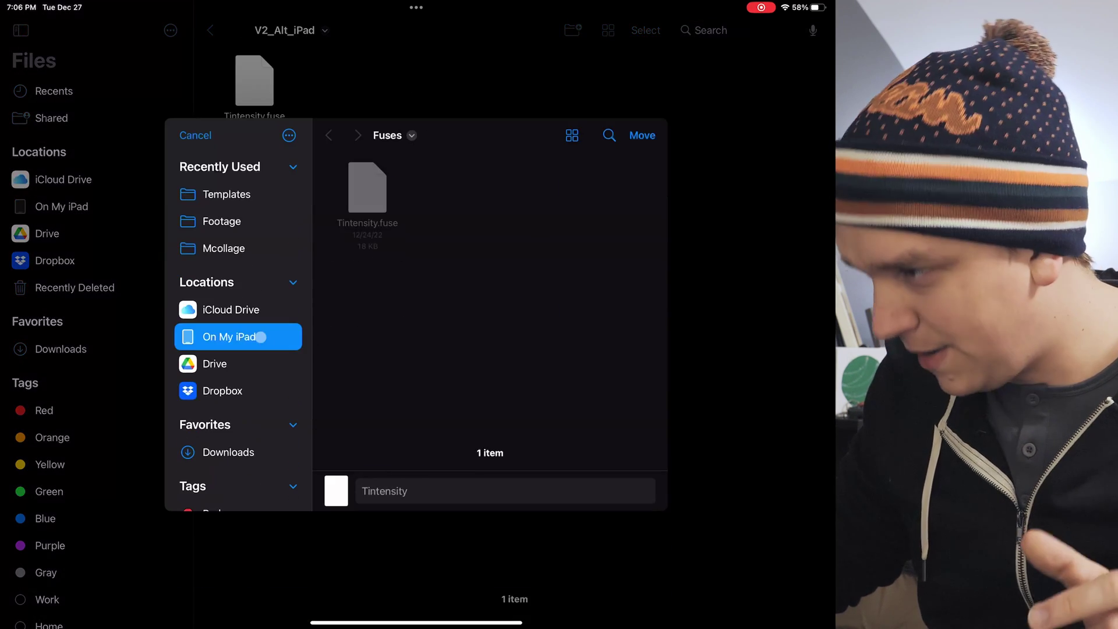
pyautogui.click(461, 188)
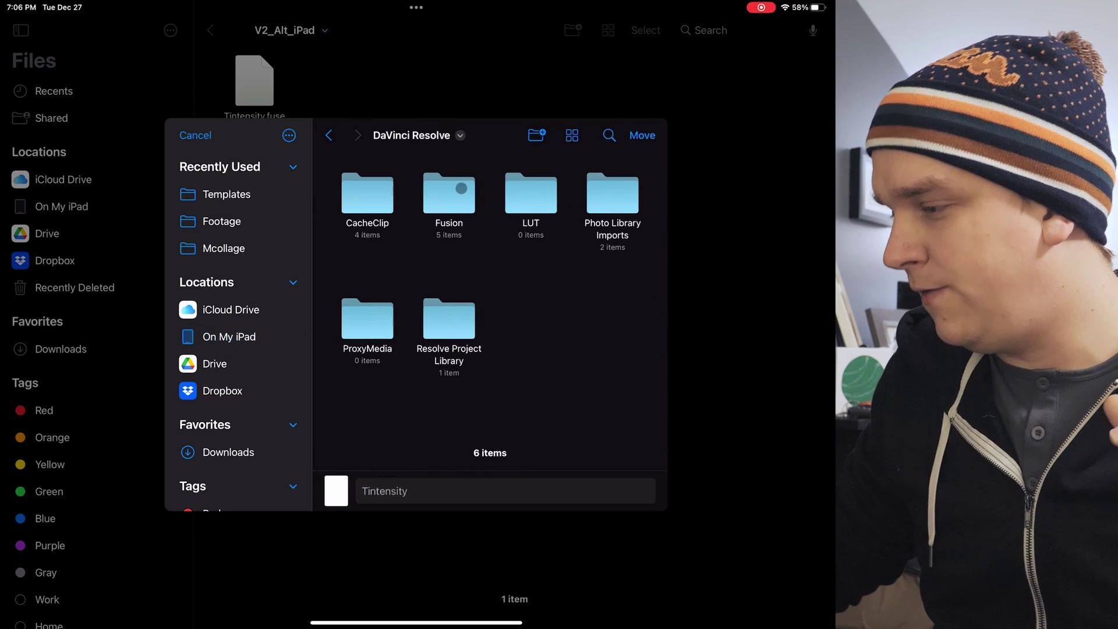
pyautogui.click(455, 201)
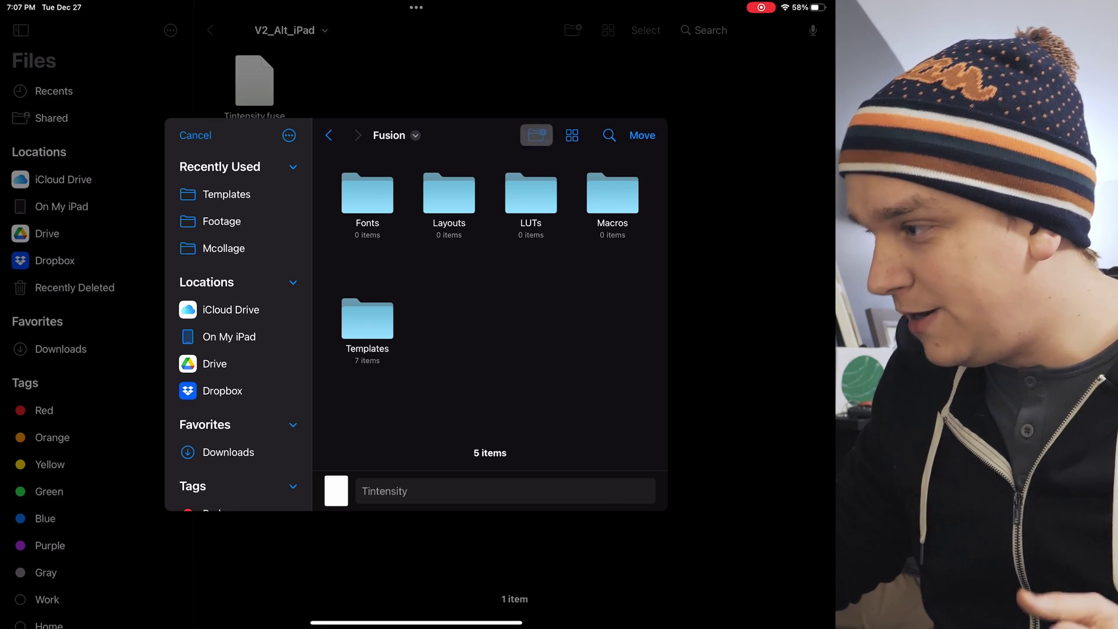
pyautogui.click(536, 135)
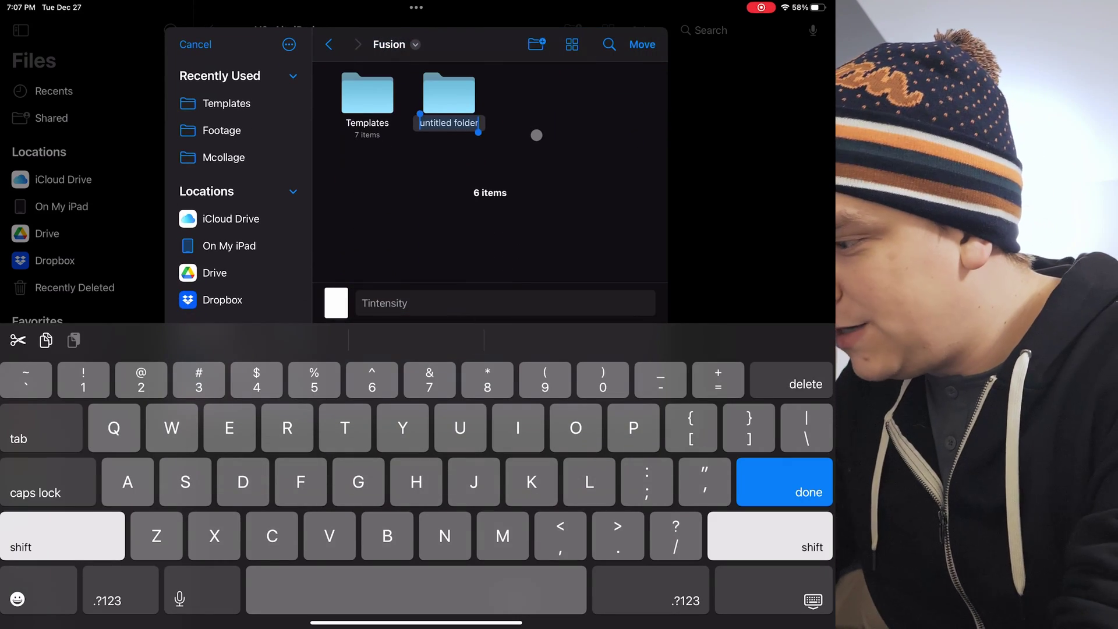
pyautogui.write('Fuses')
pyautogui.press('Return')
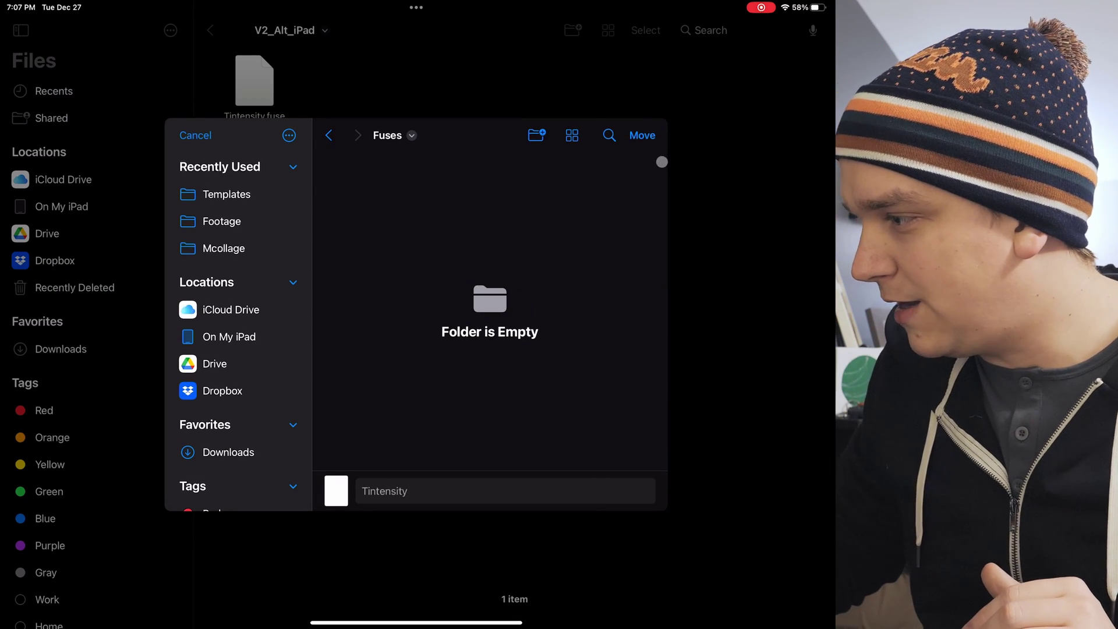
pyautogui.click(642, 135)
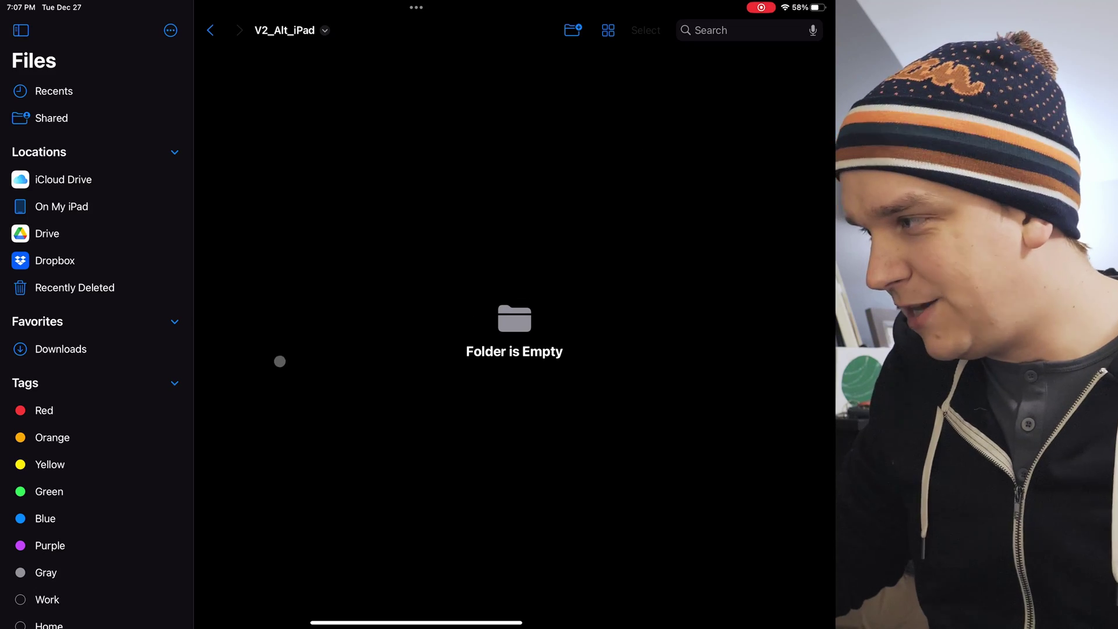
pyautogui.press('super+Tab')
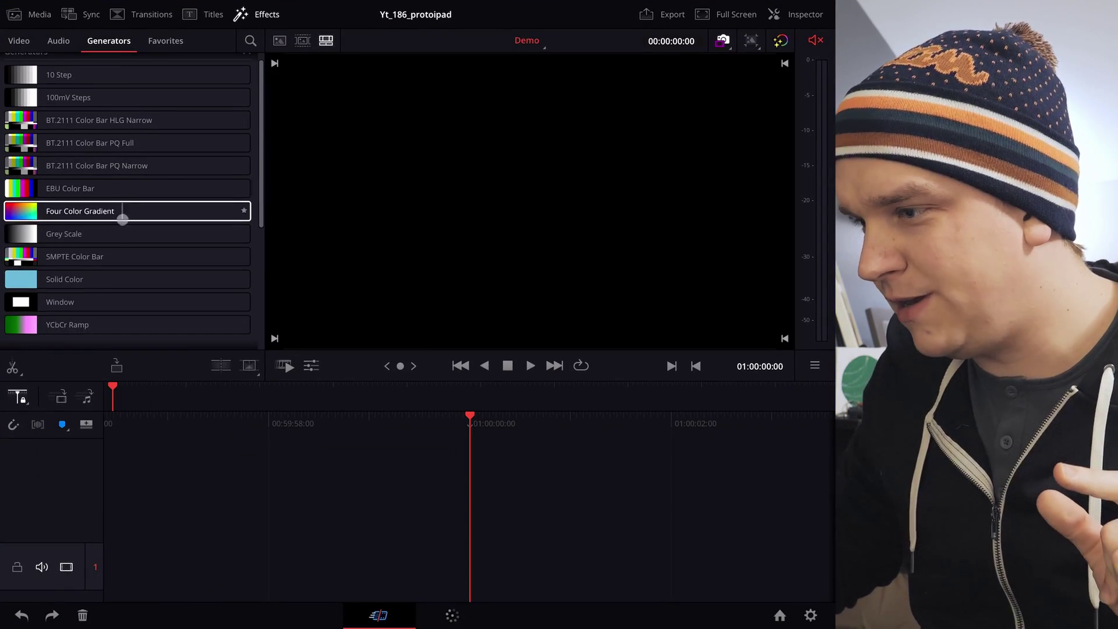
# Add the Stirling Supply Co ProtoV2 generator to the timeline at the playhead
pyautogui.scroll(1, 120, 217)
pyautogui.scroll(-5, 117, 110)
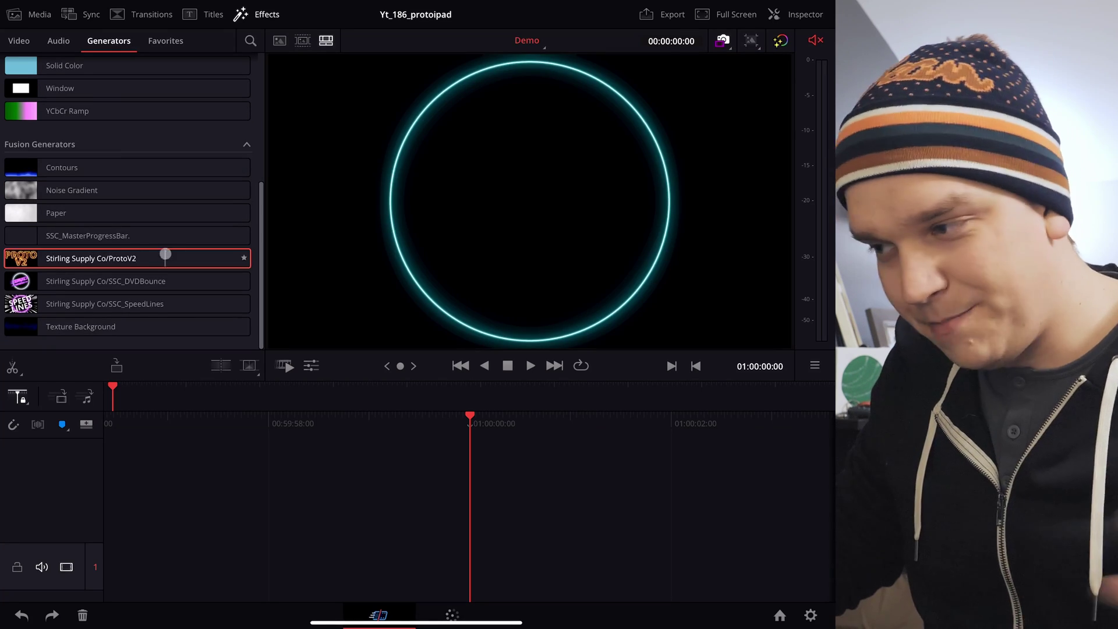
pyautogui.moveTo(120, 258); pyautogui.dragTo(254, 535)
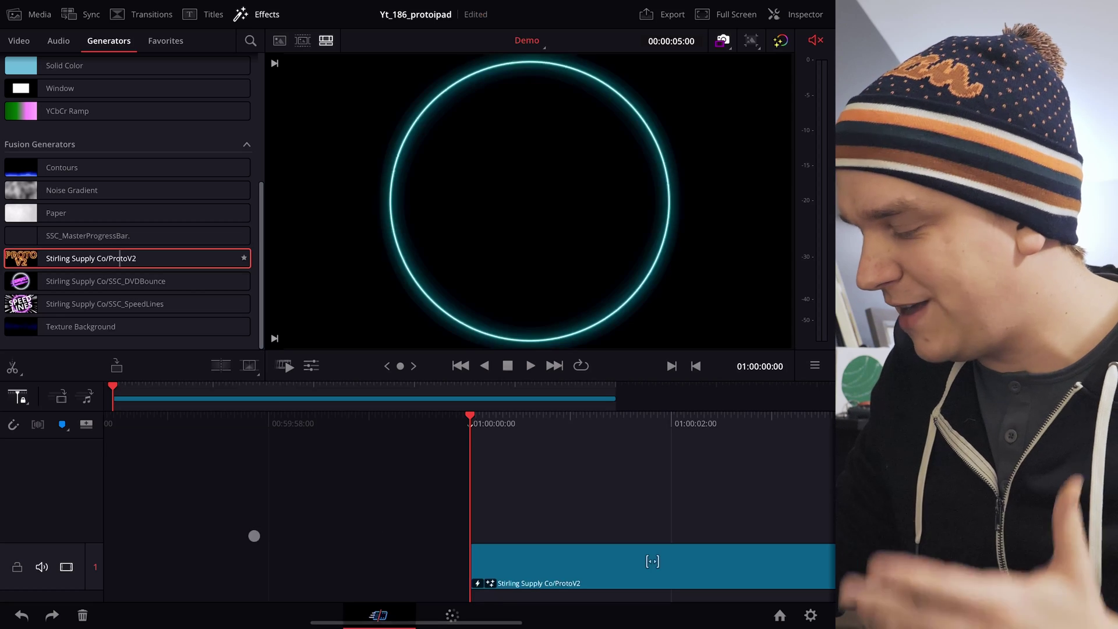
pyautogui.moveTo(582, 419); pyautogui.dragTo(357, 462)
# Set the generator's Source to Rectangle and try presets, ending on a fiery frame
pyautogui.click(796, 14)
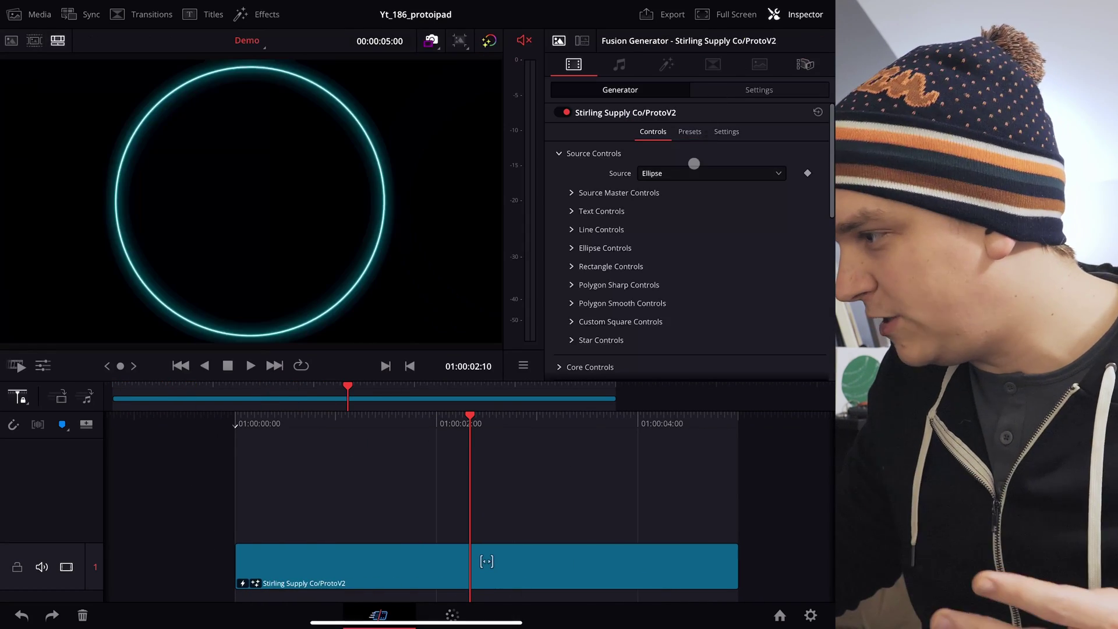
pyautogui.click(690, 173)
pyautogui.click(670, 257)
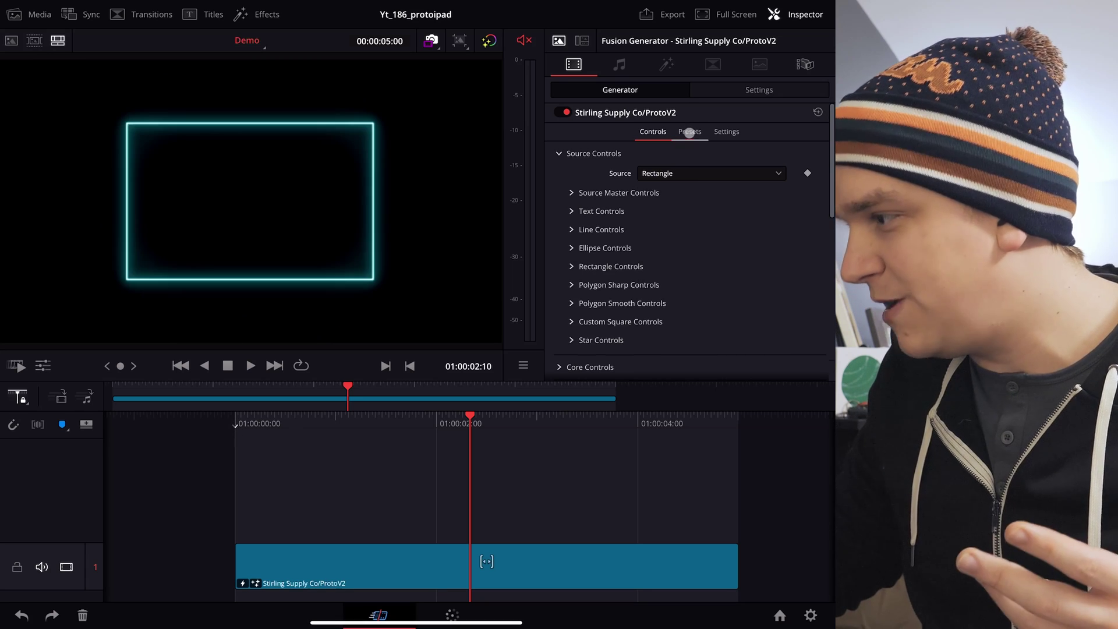
pyautogui.click(689, 133)
pyautogui.click(697, 214)
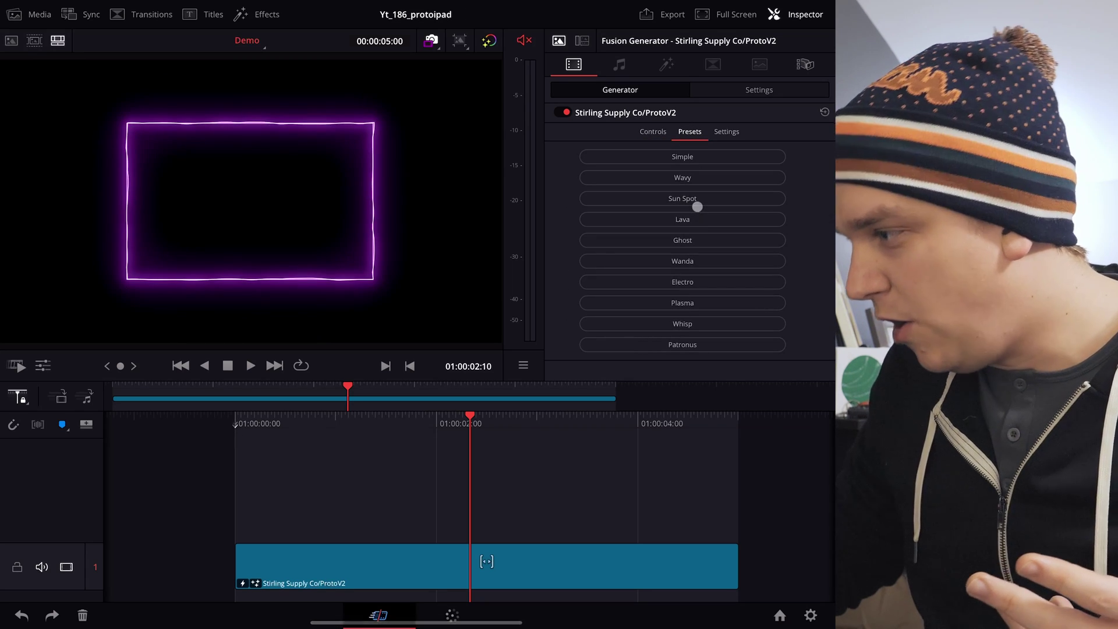
pyautogui.click(697, 204)
pyautogui.click(694, 219)
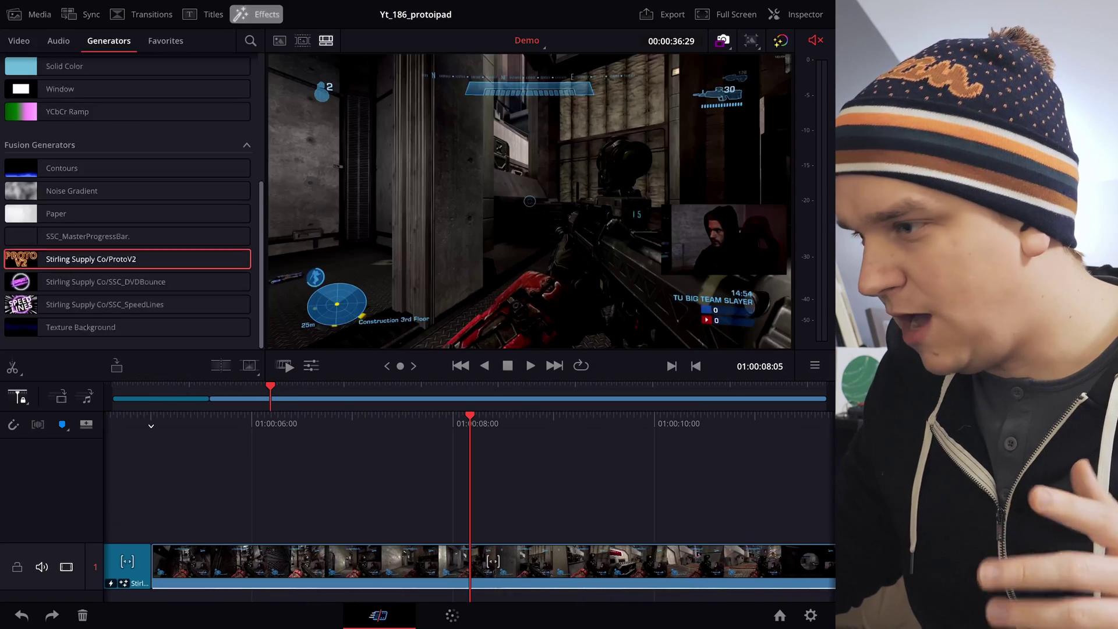
# Apply the Stirling Supply Co ProtoV2_Effect from Video effects to HaloClip.mov
pyautogui.click(18, 40)
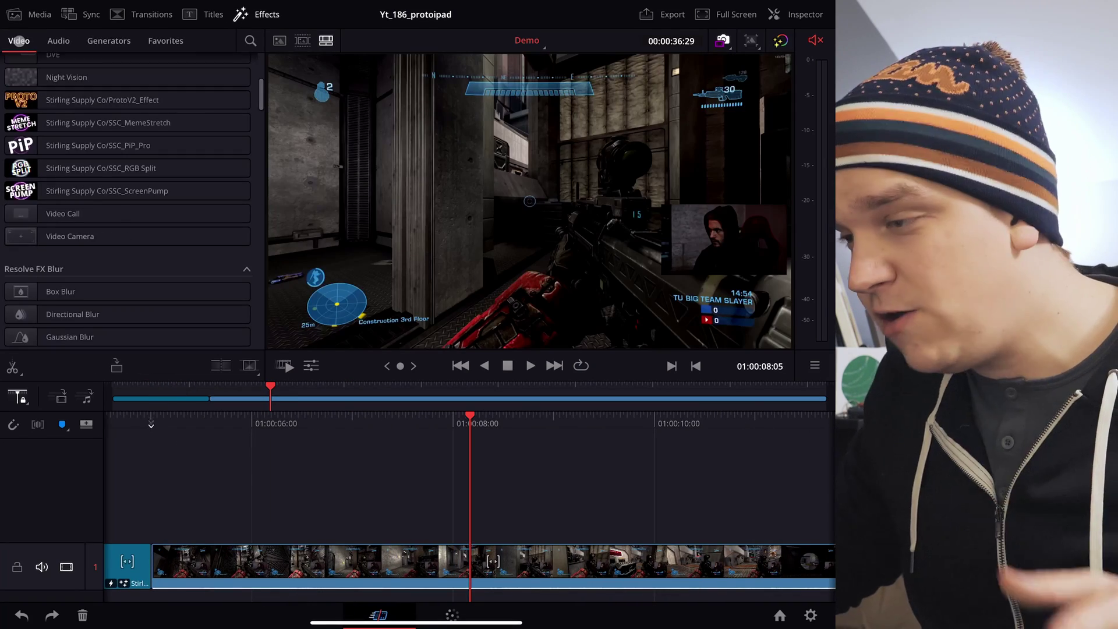
pyautogui.click(116, 233)
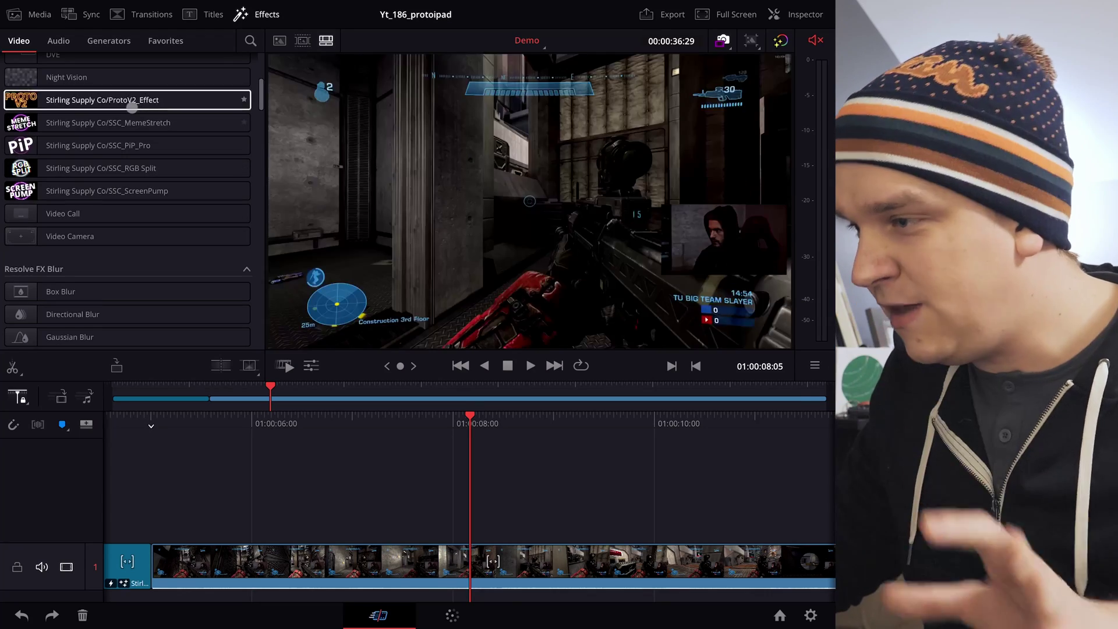
pyautogui.moveTo(132, 107); pyautogui.dragTo(411, 565)
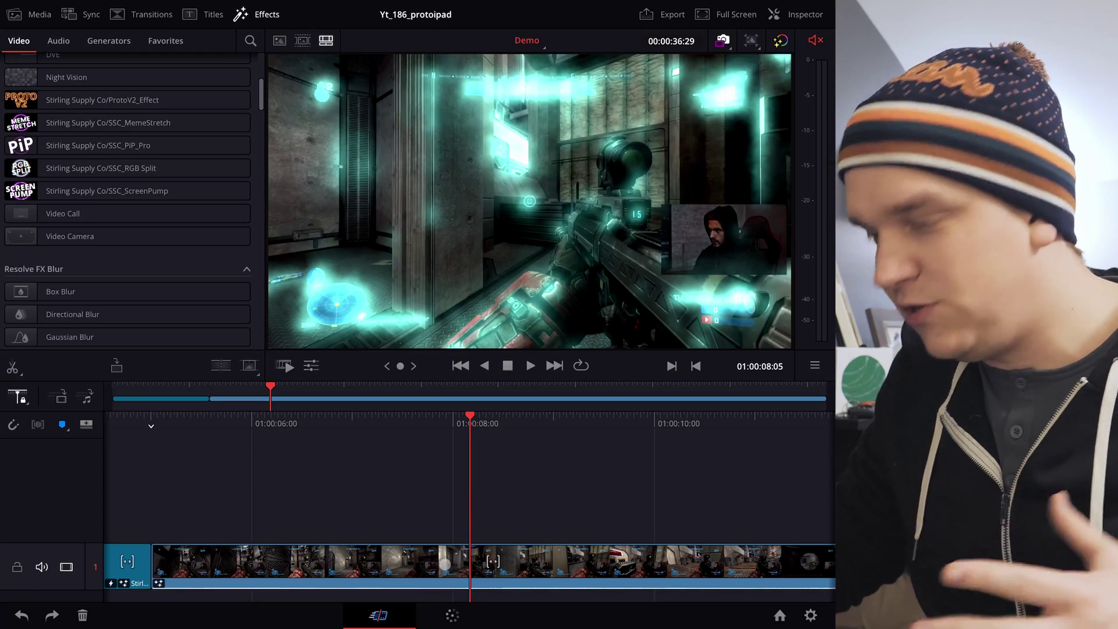
pyautogui.click(445, 564)
# Try the effect's red fire and Lava presets, finishing with the purple glow preset
pyautogui.click(797, 14)
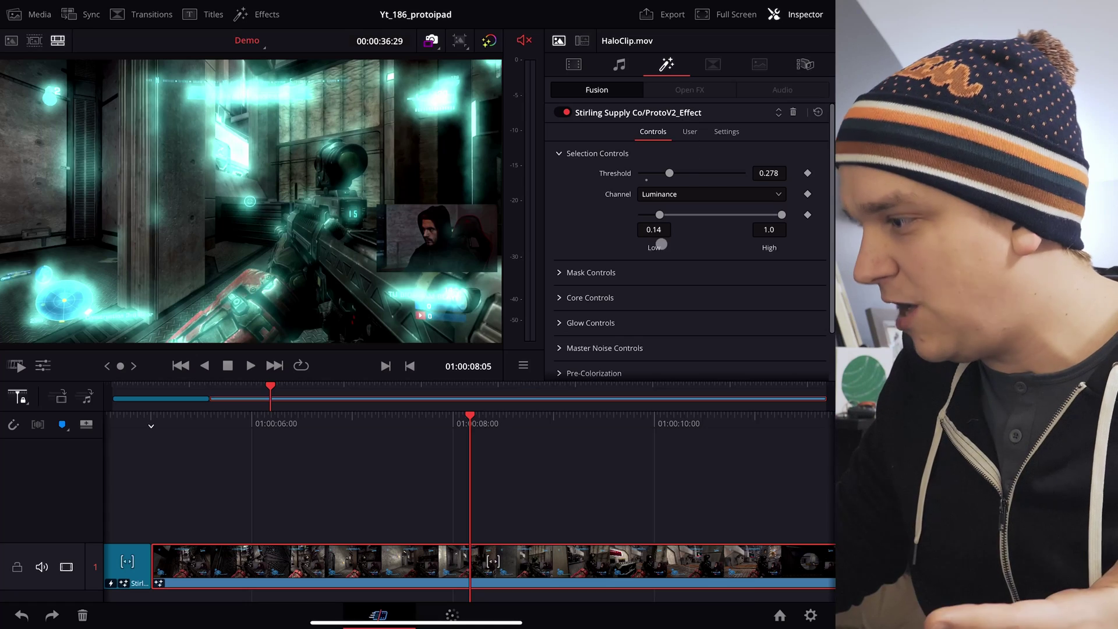
pyautogui.scroll(-2, 639, 275)
pyautogui.scroll(2, 669, 233)
pyautogui.click(689, 132)
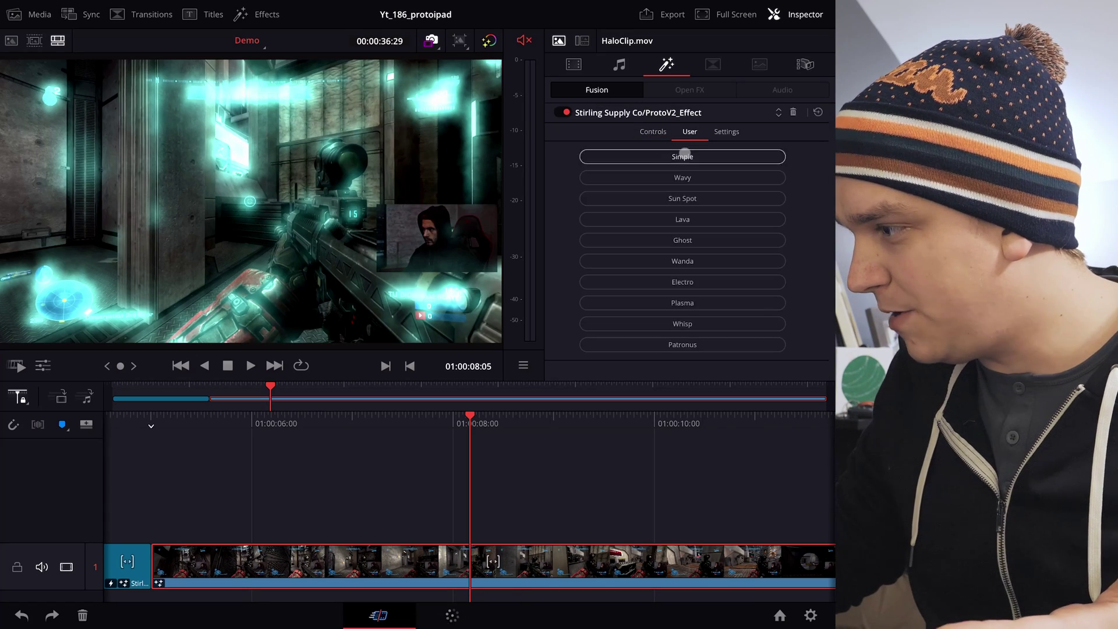
pyautogui.click(683, 262)
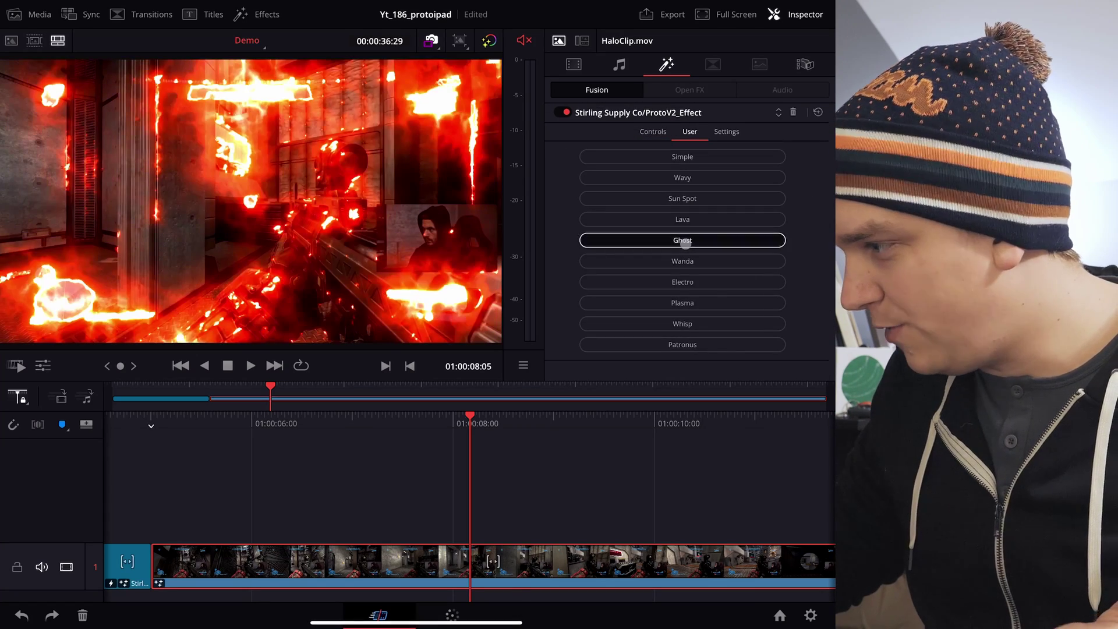
pyautogui.click(677, 219)
pyautogui.click(649, 133)
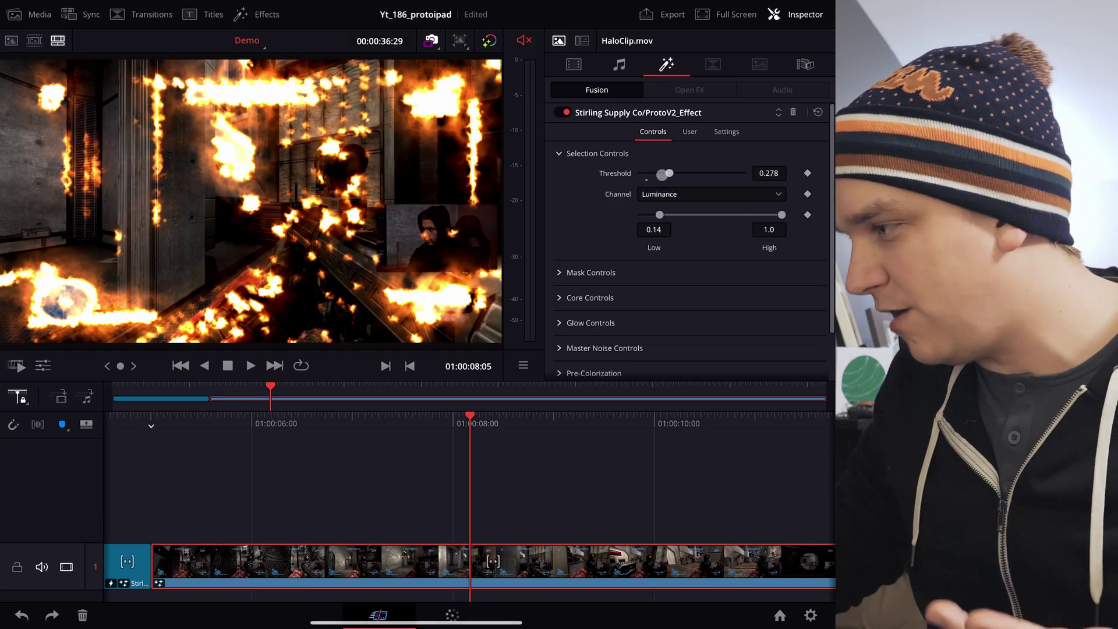
pyautogui.click(690, 133)
pyautogui.click(691, 176)
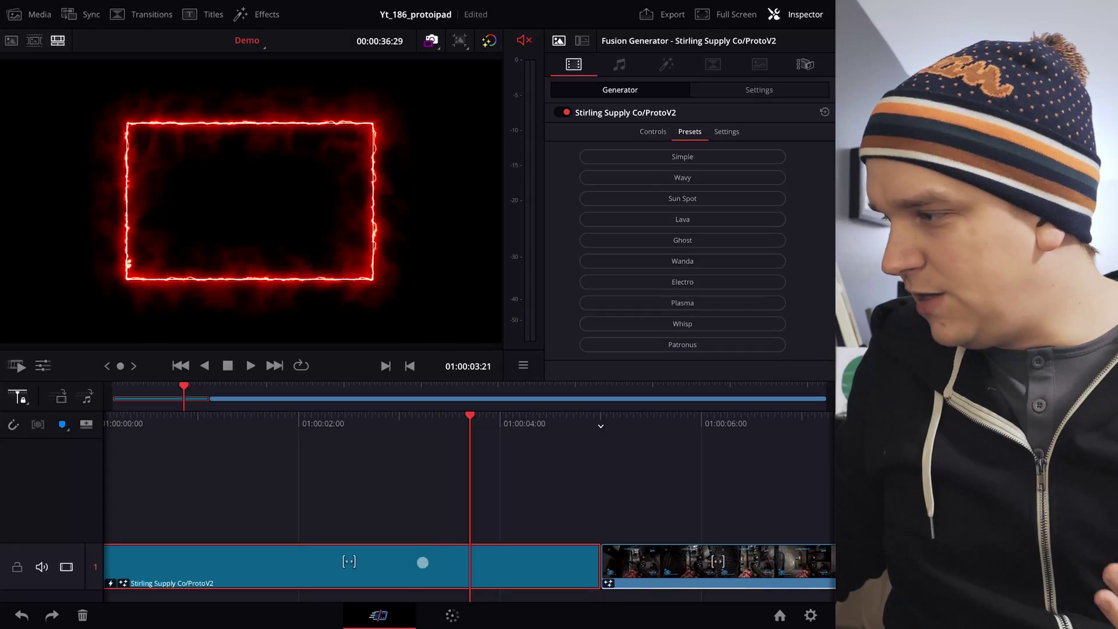
# Cycle the generator through Lava, electric, teal, Wavy and Sun Spot presets, settling on Whisp
pyautogui.click(677, 220)
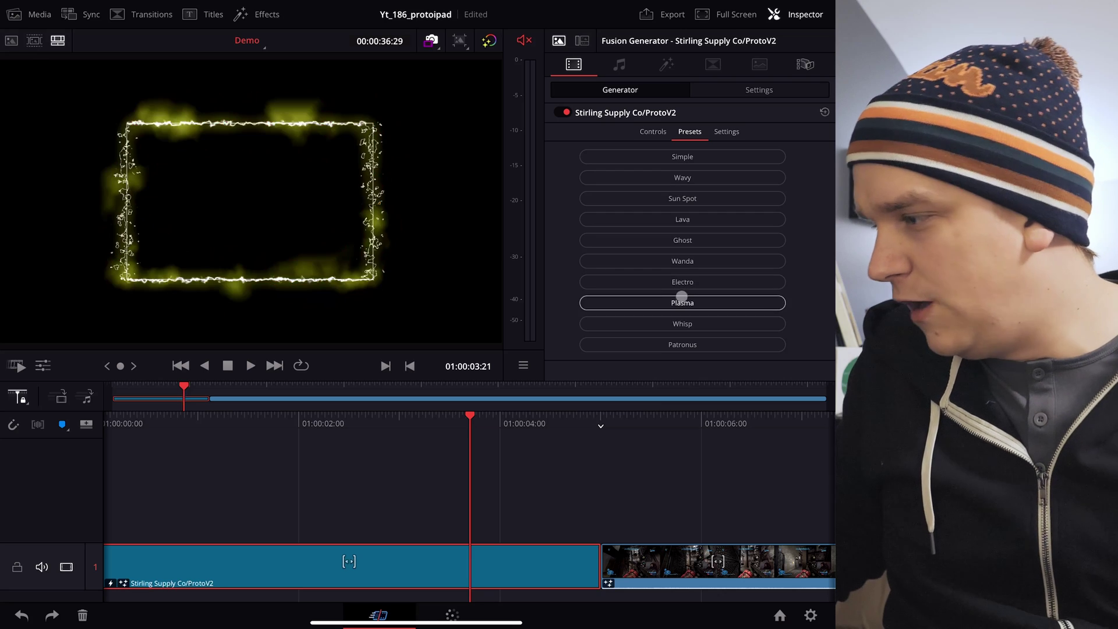
pyautogui.click(682, 300)
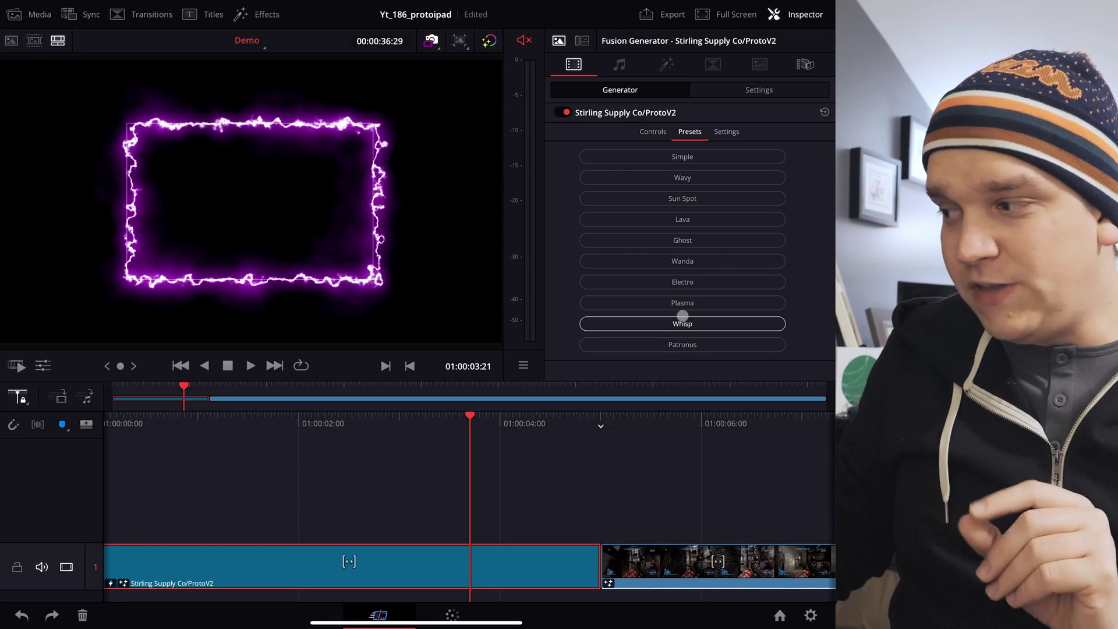
pyautogui.click(683, 342)
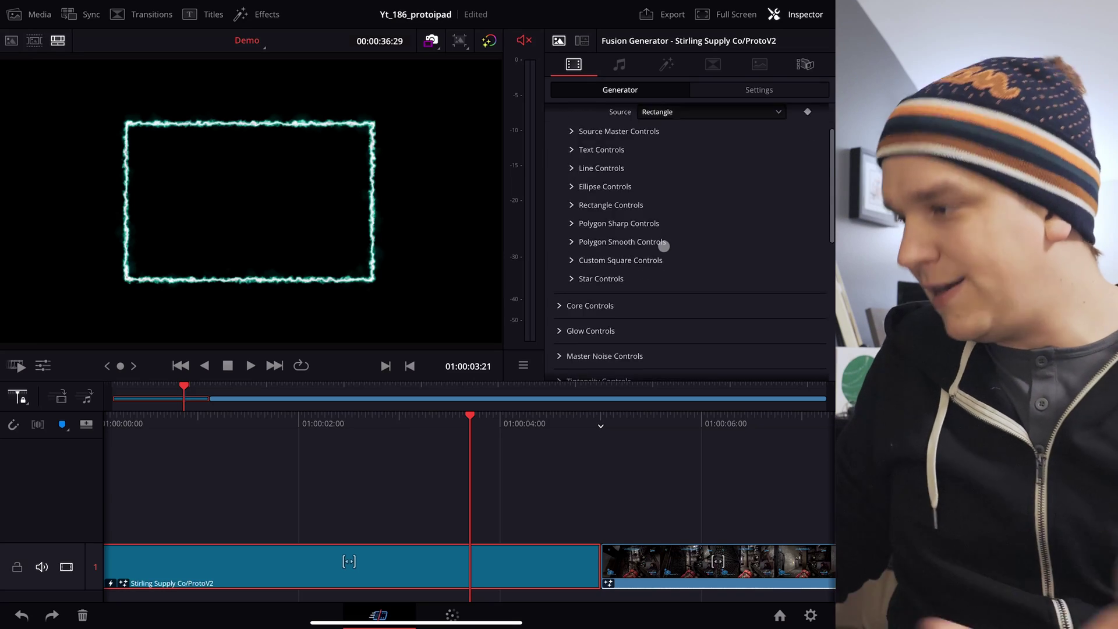
pyautogui.scroll(-5, 579, 244)
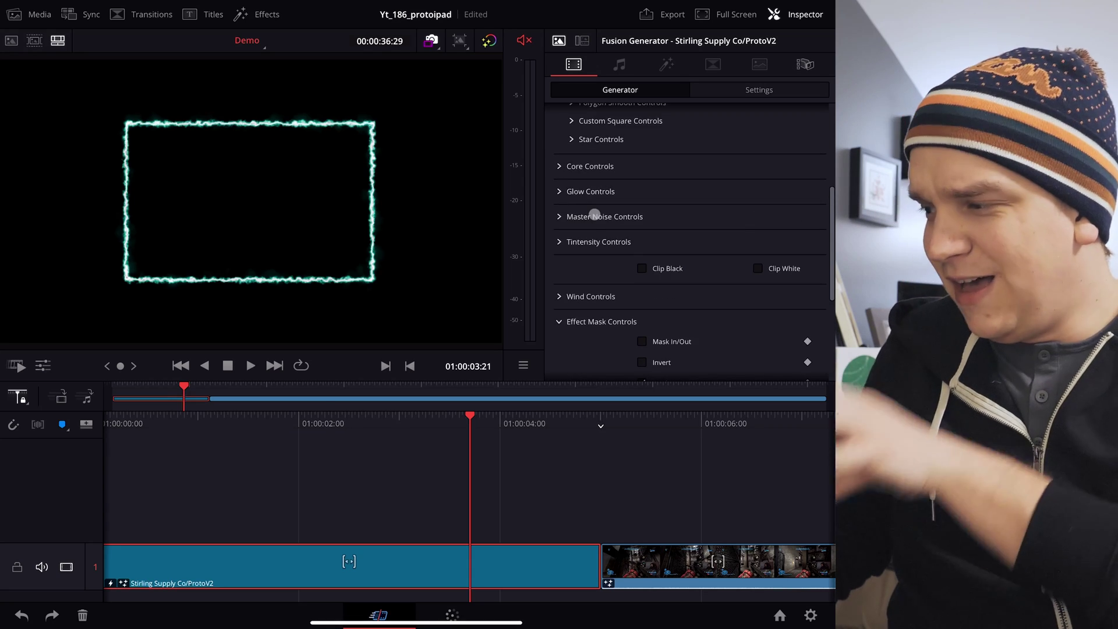
pyautogui.scroll(5, 608, 208)
pyautogui.click(689, 131)
pyautogui.click(699, 178)
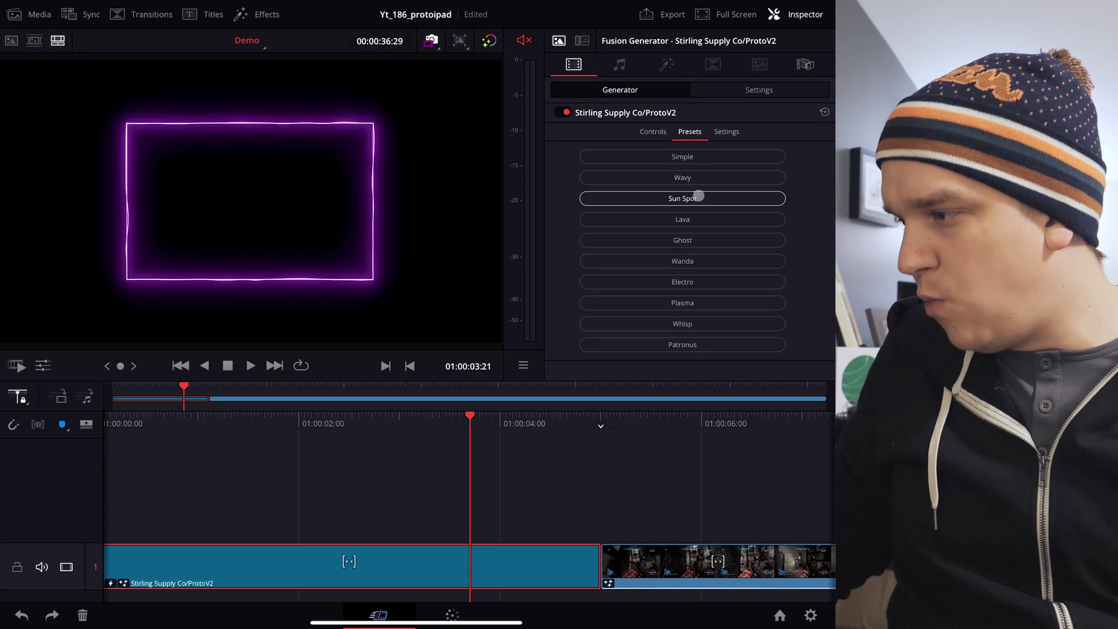
pyautogui.click(699, 199)
pyautogui.click(693, 220)
pyautogui.click(697, 326)
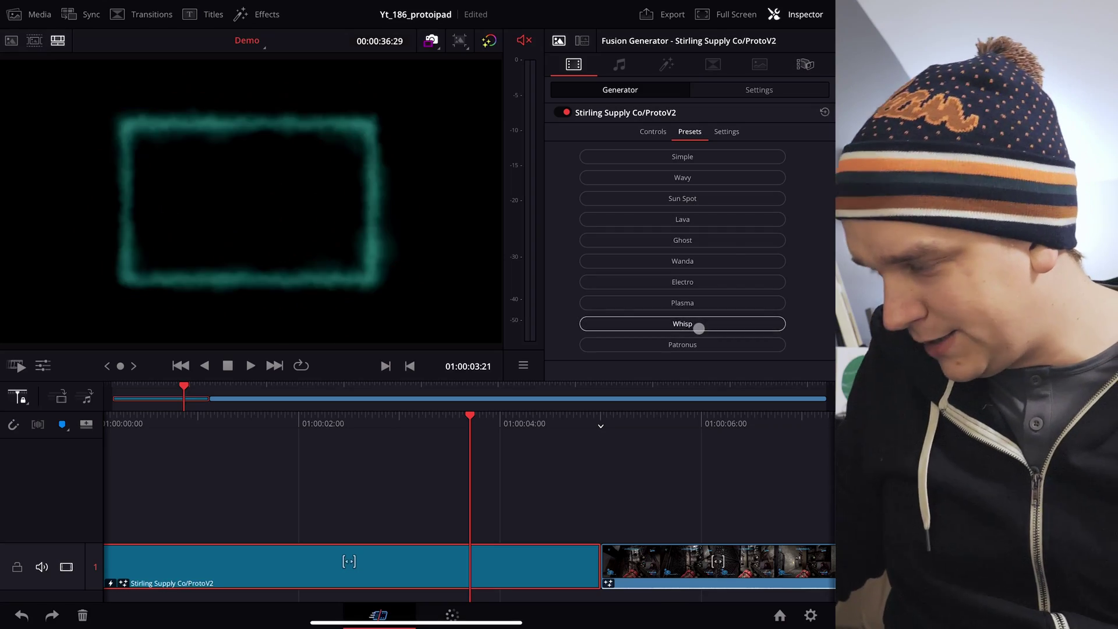